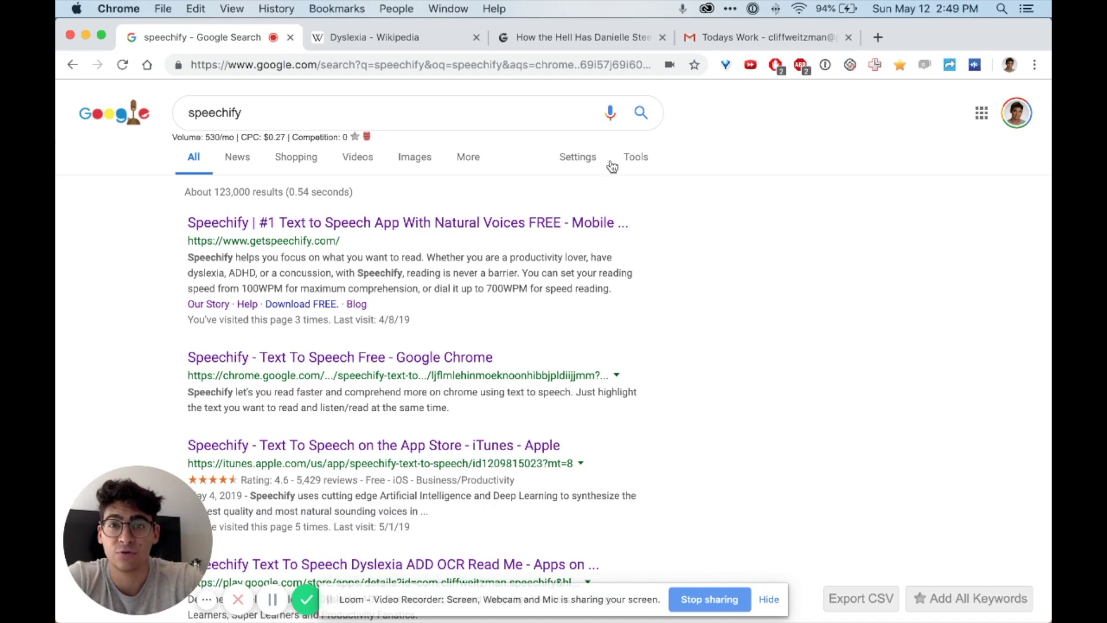
# - Open the Chrome Web Store page for 'Speechify - Text To Speech Free' from the speechify results
pyautogui.click(551, 118)
pyautogui.click(730, 414)
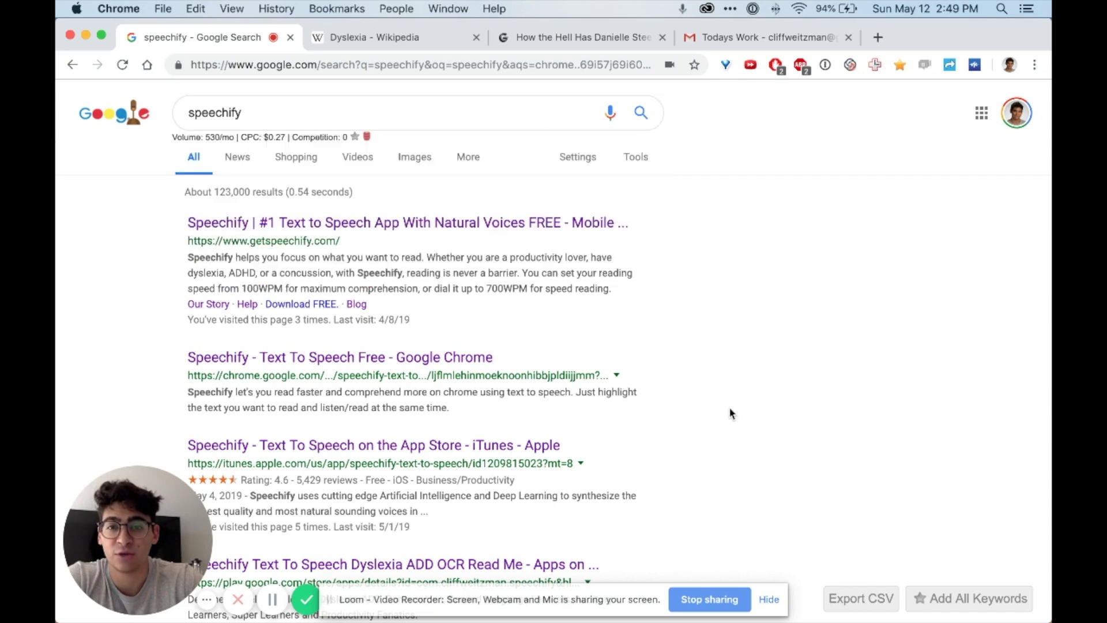
# - On Speechify's store page, mark the 112,910 users figure, then cancel Remove from Chrome to keep it
pyautogui.click(424, 361)
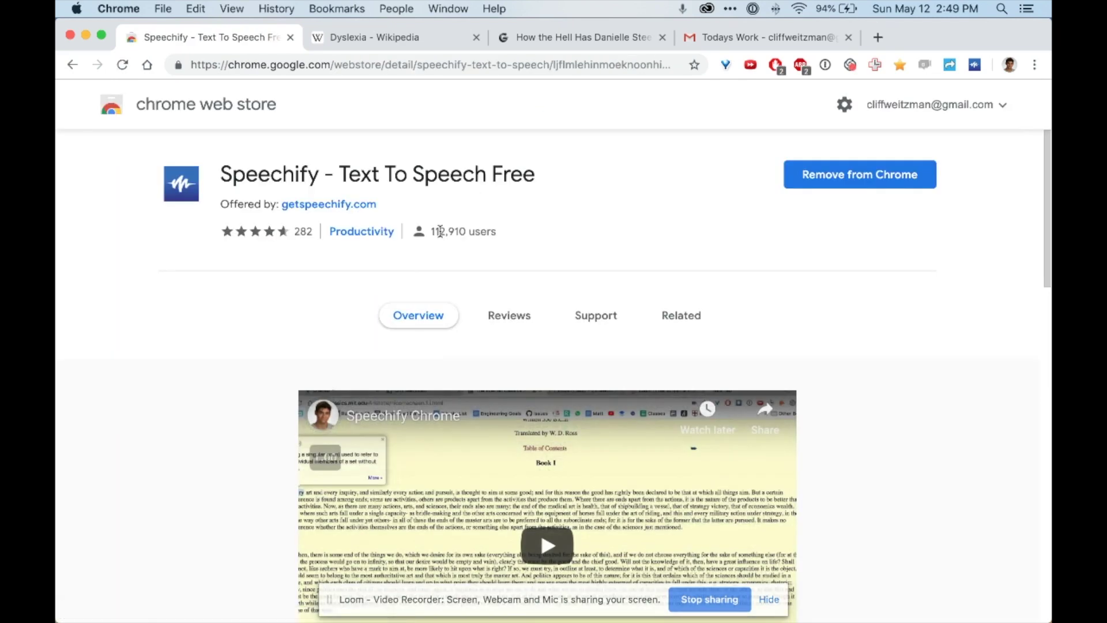
pyautogui.doubleClick(440, 231)
pyautogui.click(888, 182)
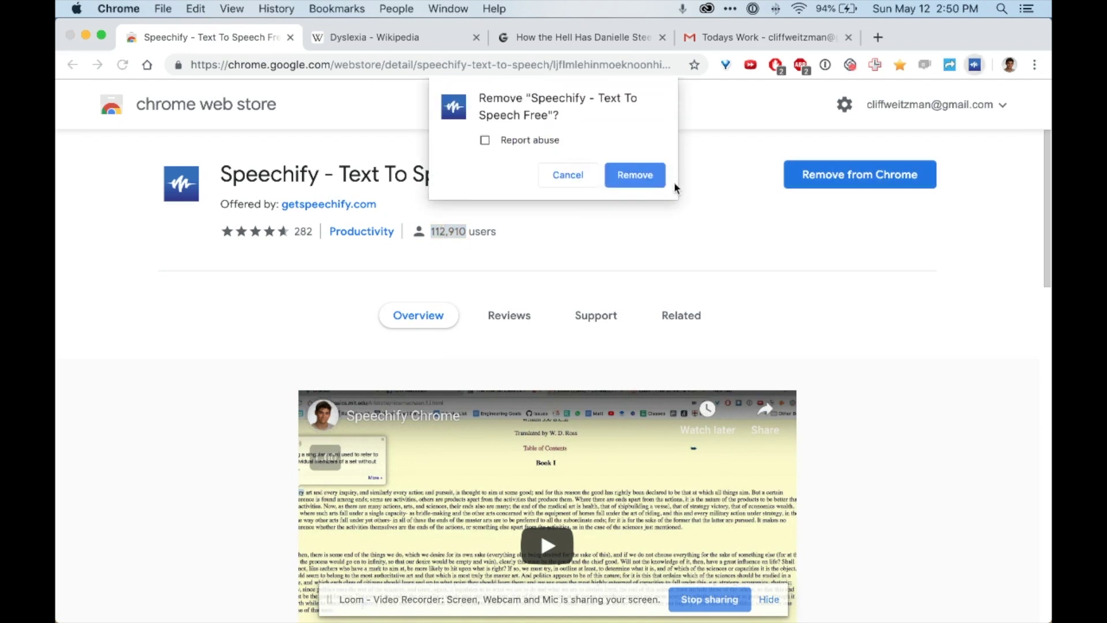
pyautogui.click(586, 176)
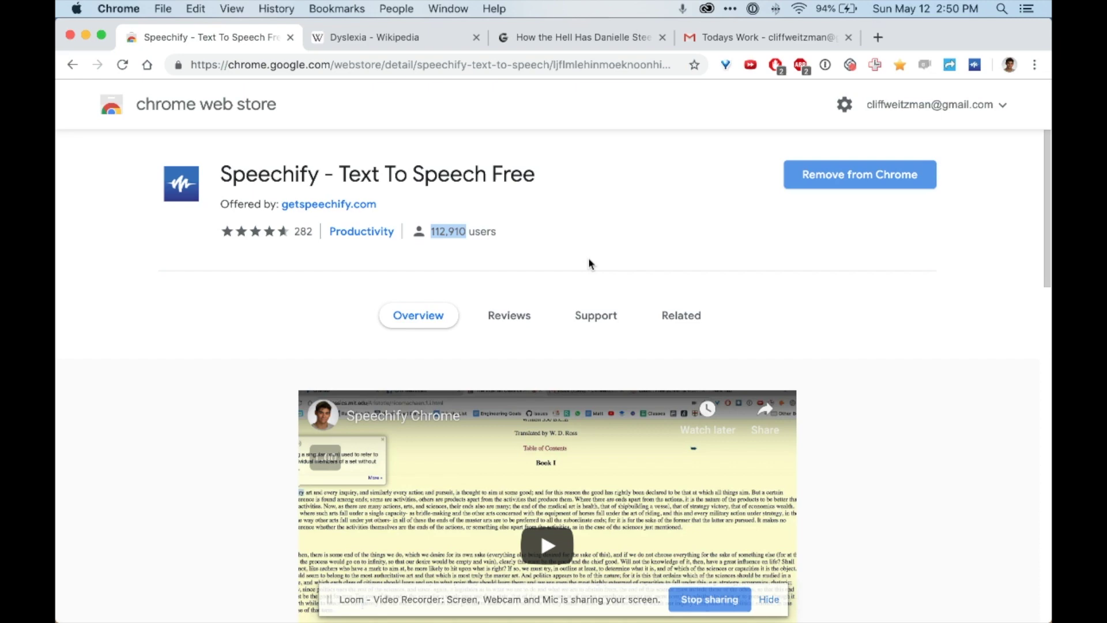
# - Read the Dyslexia article's opening paragraph aloud, pause it, lower speed to 225 wpm, and close the reader
pyautogui.click(377, 42)
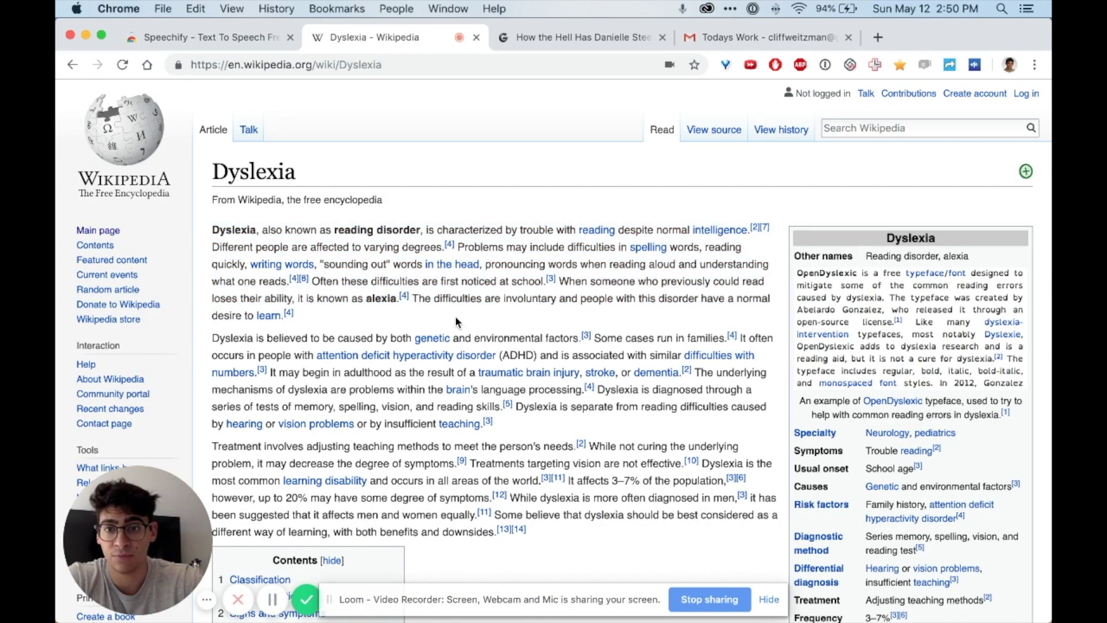
pyautogui.click(974, 67)
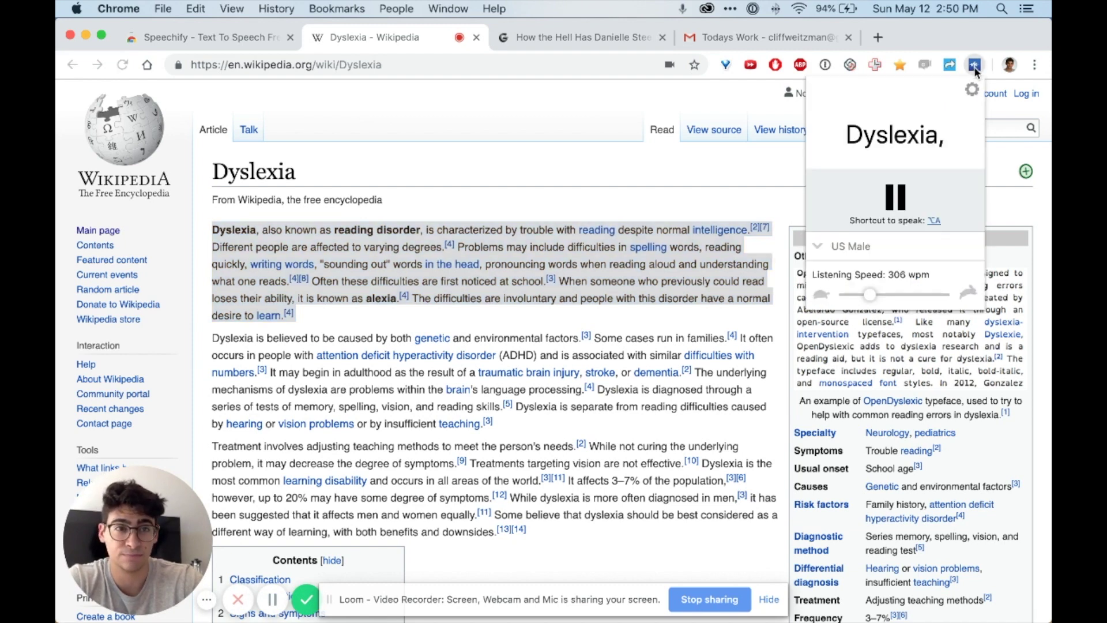
pyautogui.click(897, 200)
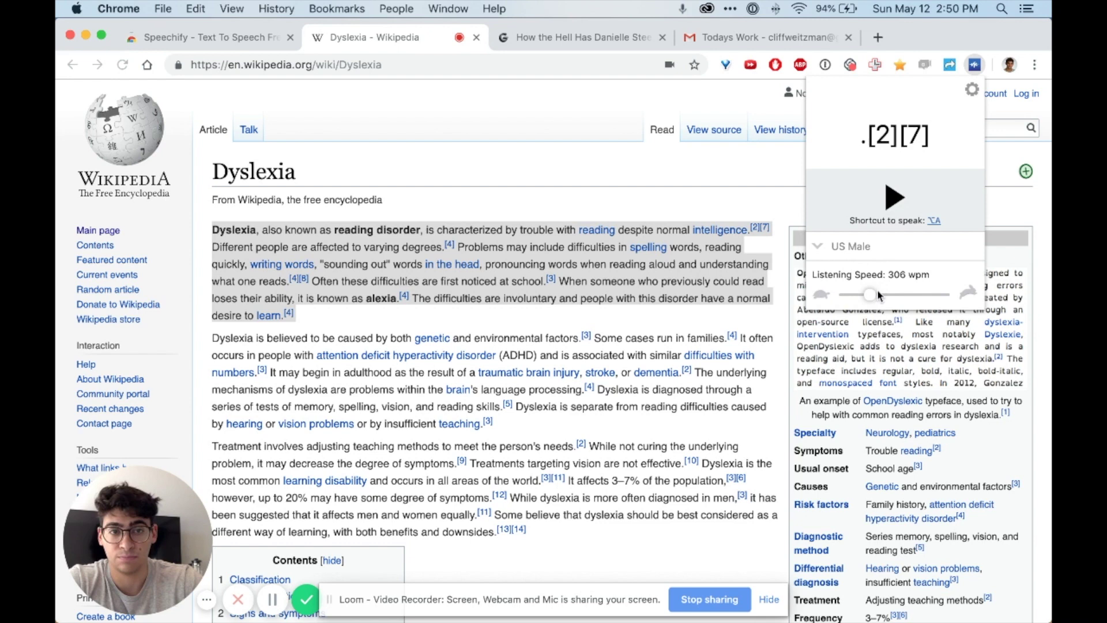
pyautogui.moveTo(871, 296); pyautogui.dragTo(855, 294)
pyautogui.click(699, 247)
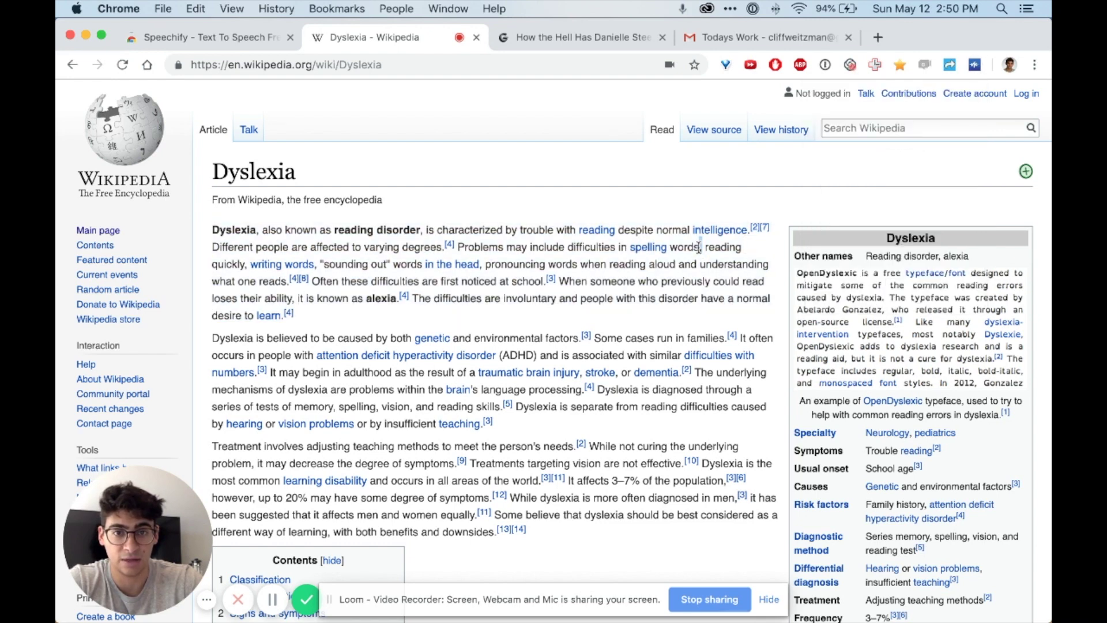
# - Read the sentences again, adjusting speed through 414, 171 and 468 to 900 wpm, then stop
pyautogui.click(975, 65)
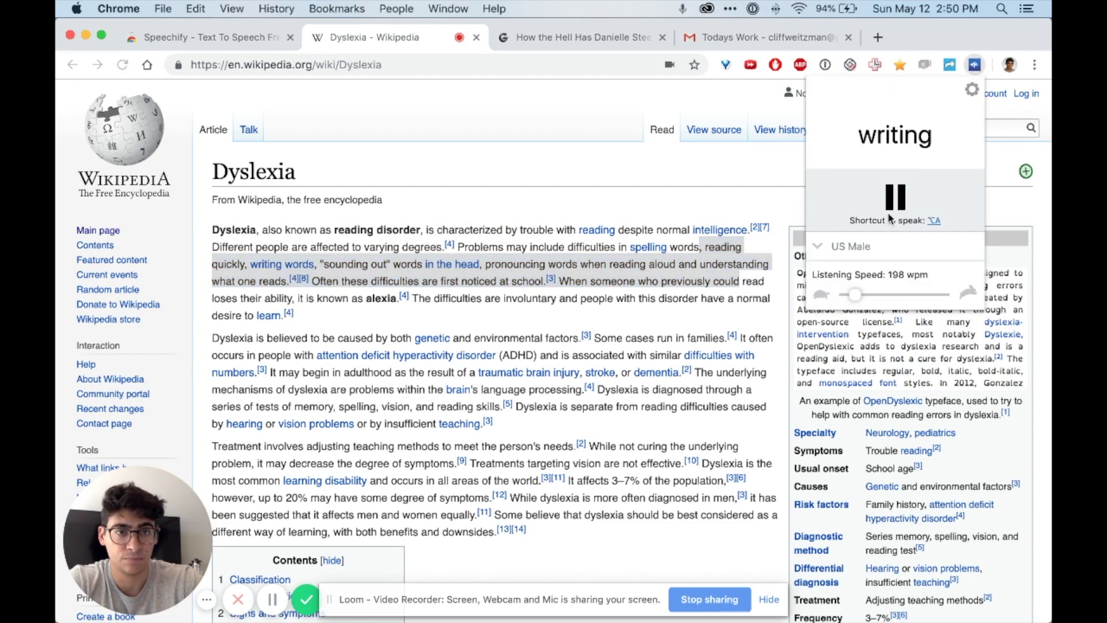
pyautogui.click(882, 295)
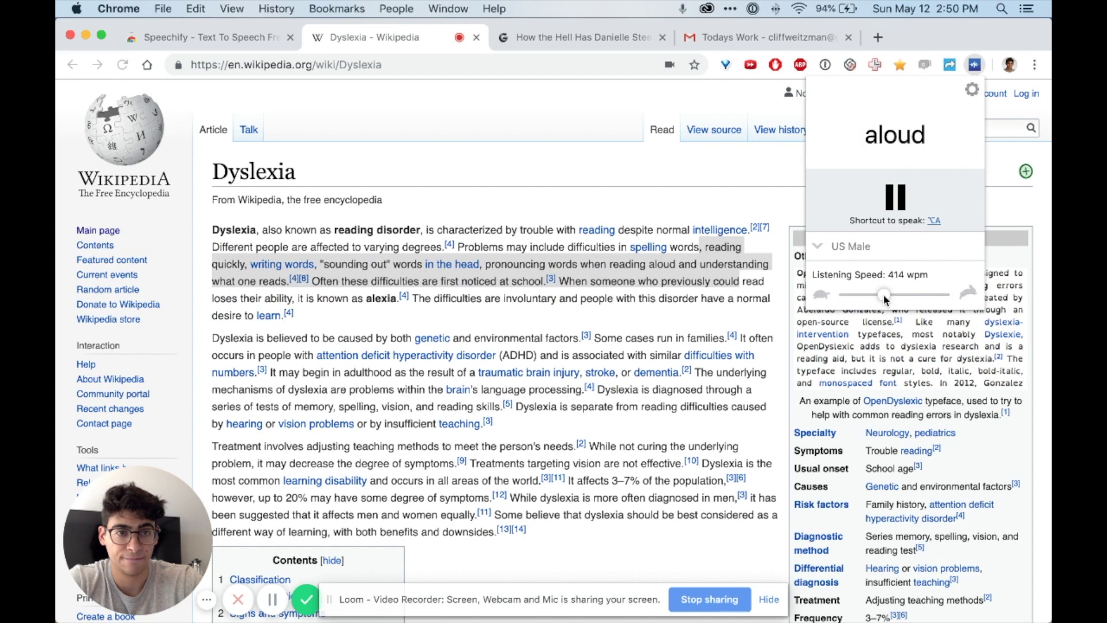
pyautogui.moveTo(884, 296); pyautogui.dragTo(948, 295)
pyautogui.click(890, 296)
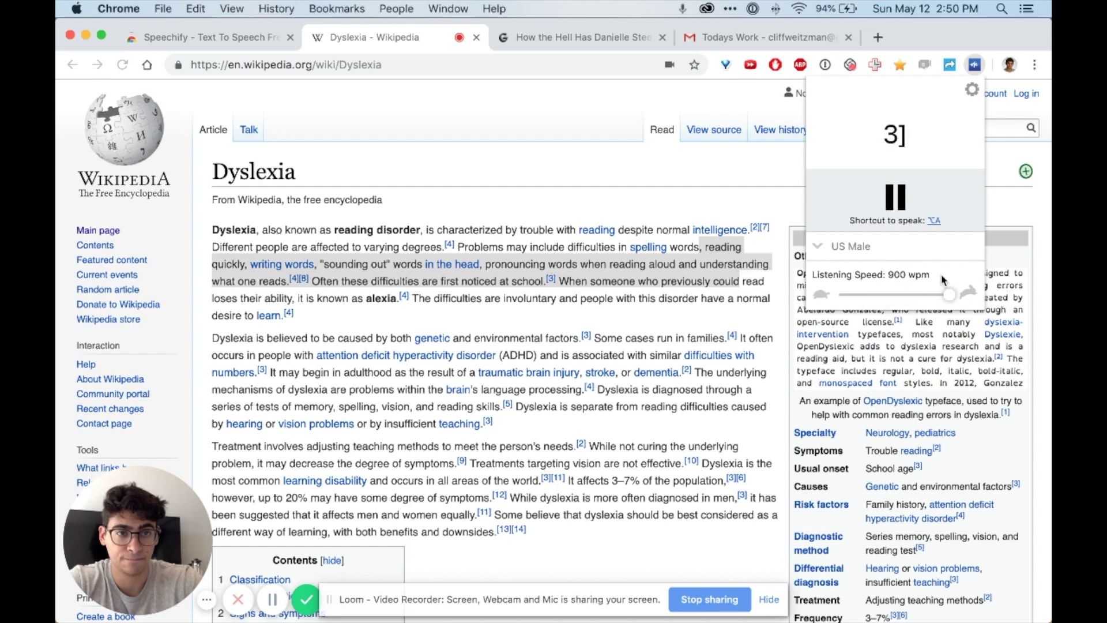
pyautogui.click(896, 199)
pyautogui.click(898, 206)
pyautogui.click(898, 206)
pyautogui.click(646, 353)
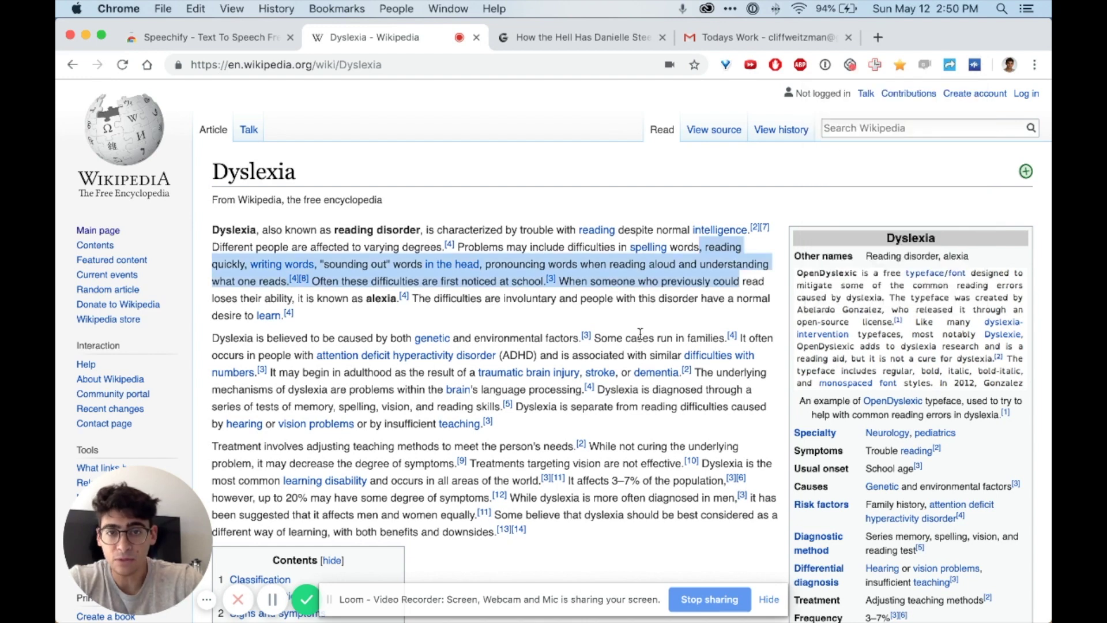
pyautogui.click(975, 65)
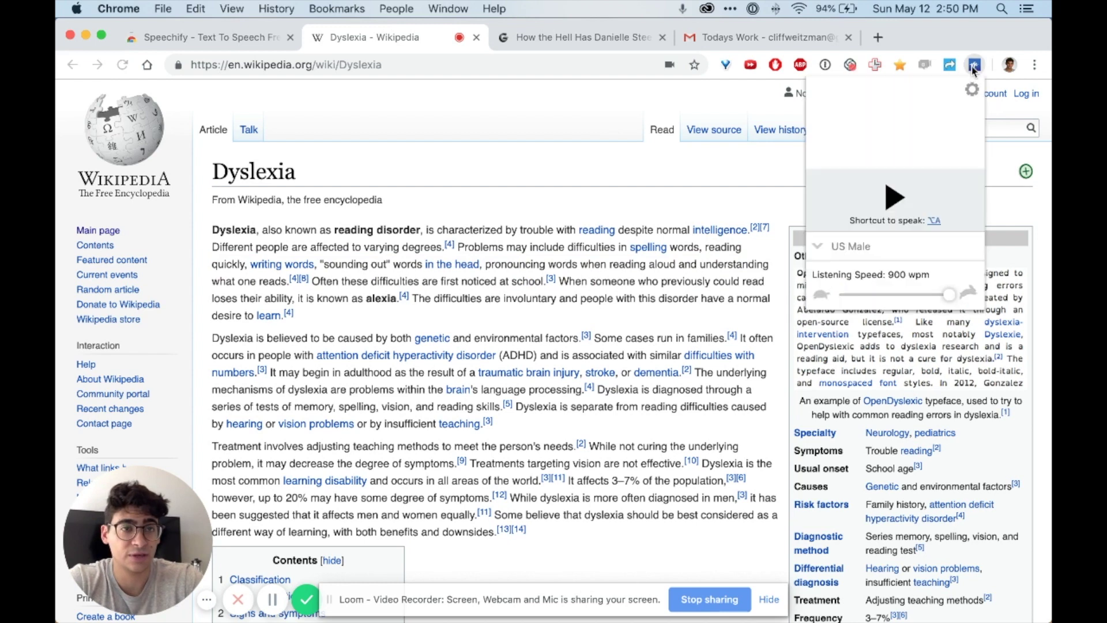
pyautogui.click(877, 259)
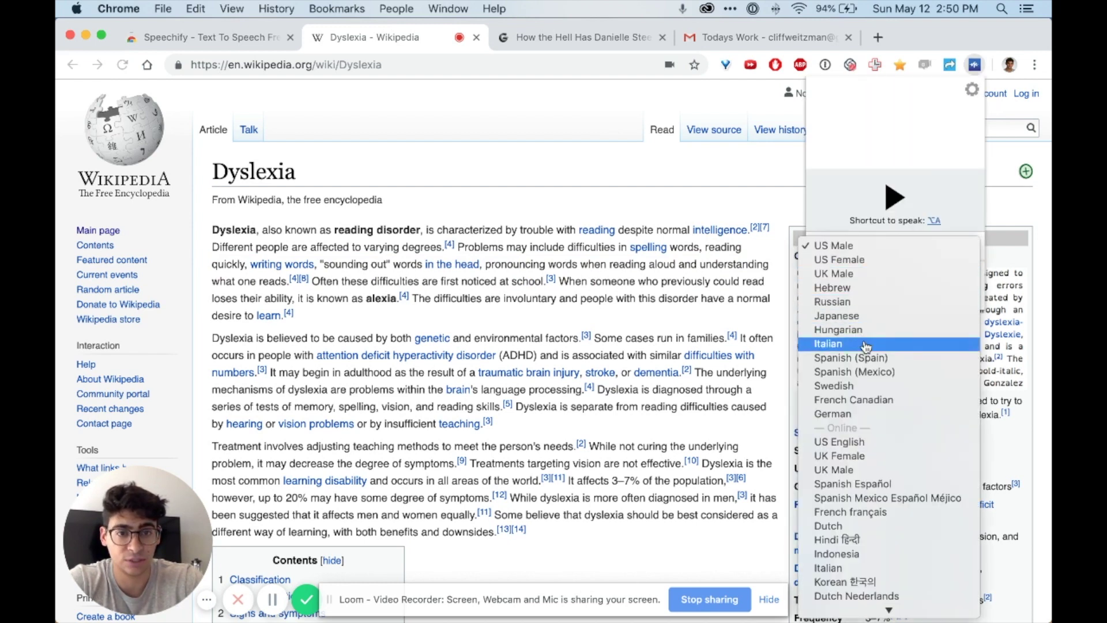
pyautogui.scroll(-2, 865, 527)
pyautogui.scroll(-1, 865, 527)
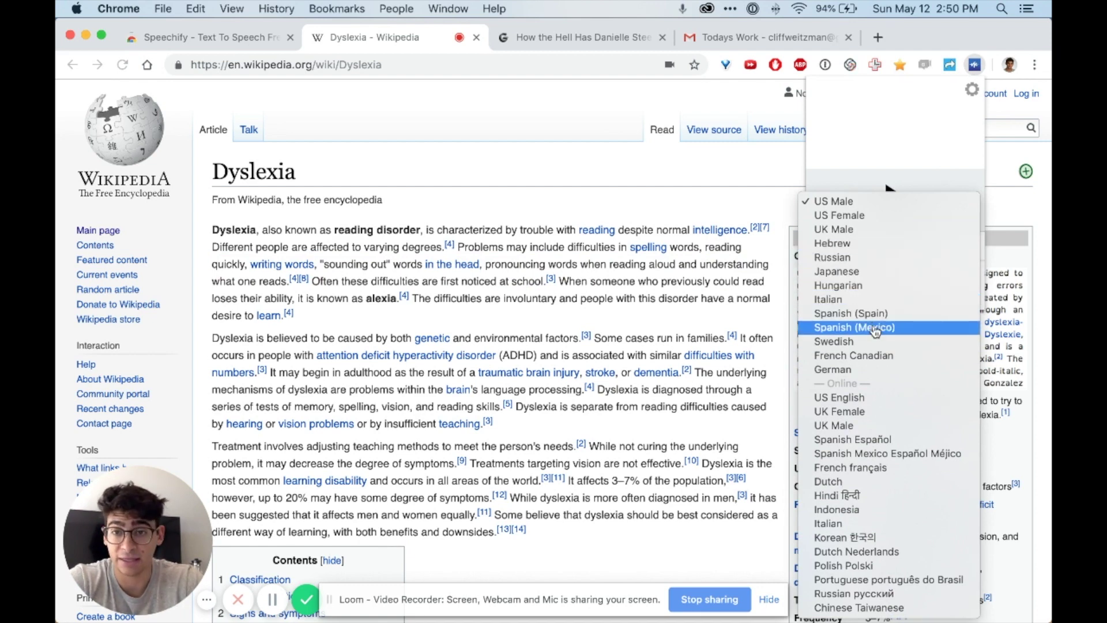
pyautogui.click(737, 330)
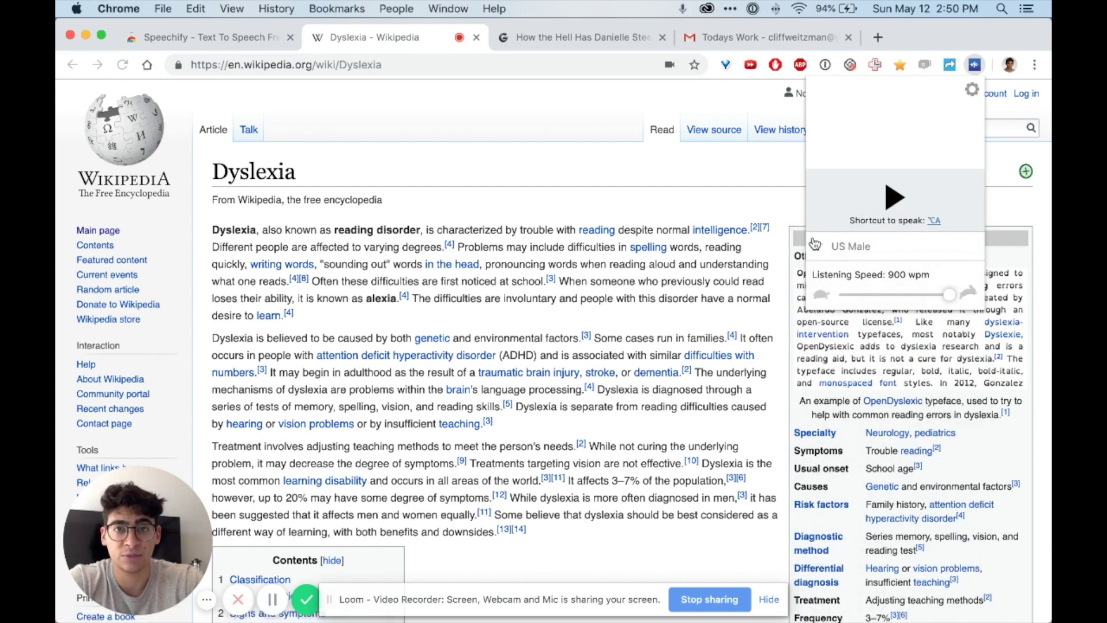
# - Review Speechify's keys on chrome://extensions/shortcuts, then return to the Dyslexia Wikipedia article
pyautogui.click(934, 221)
pyautogui.scroll(-20, 663, 346)
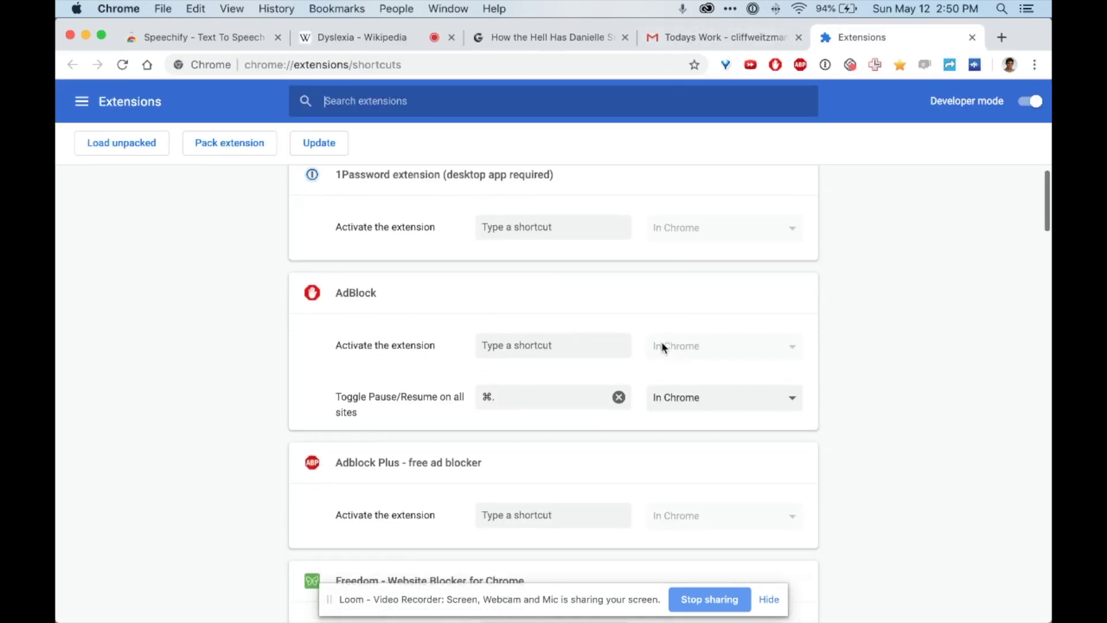
pyautogui.scroll(-10, 662, 346)
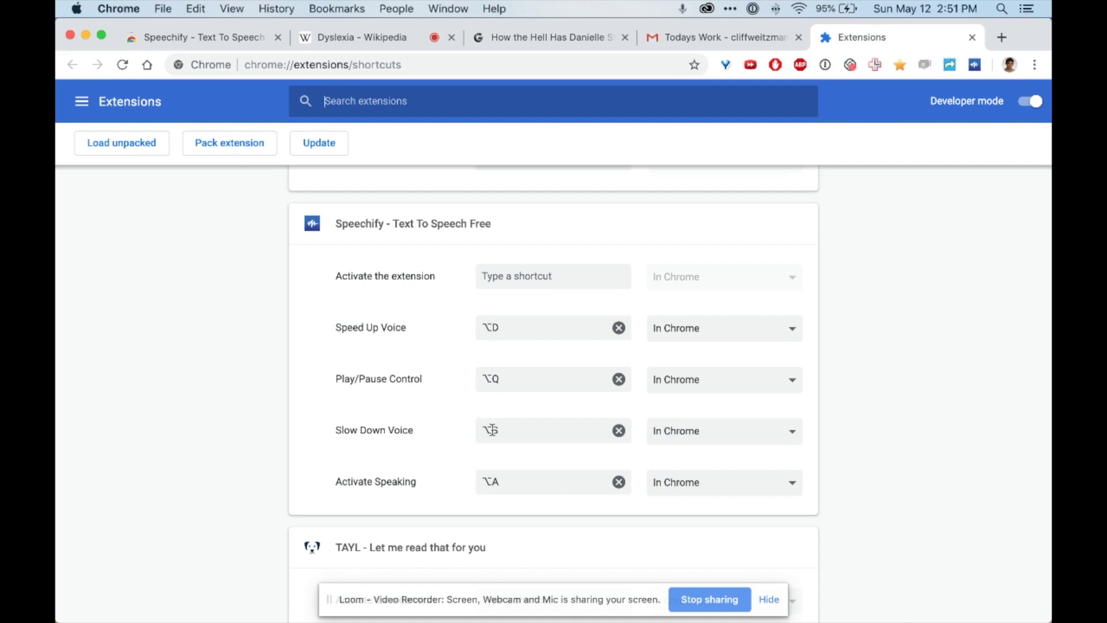
pyautogui.click(390, 38)
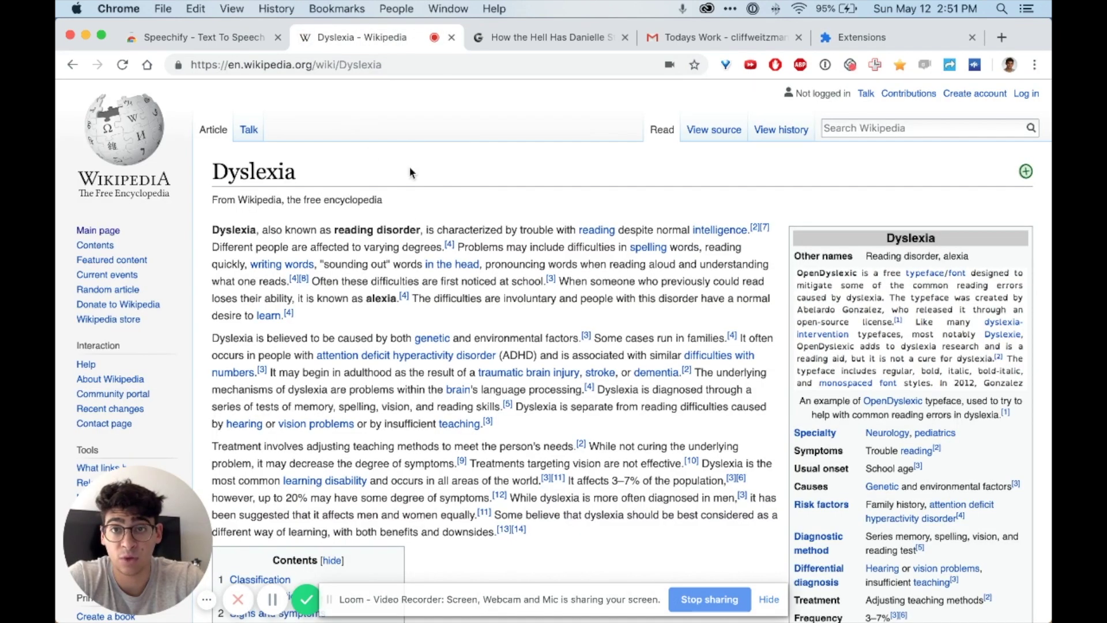
# - Switch to the Glamour Danielle Steel article and select its first and second paragraphs
pyautogui.click(533, 38)
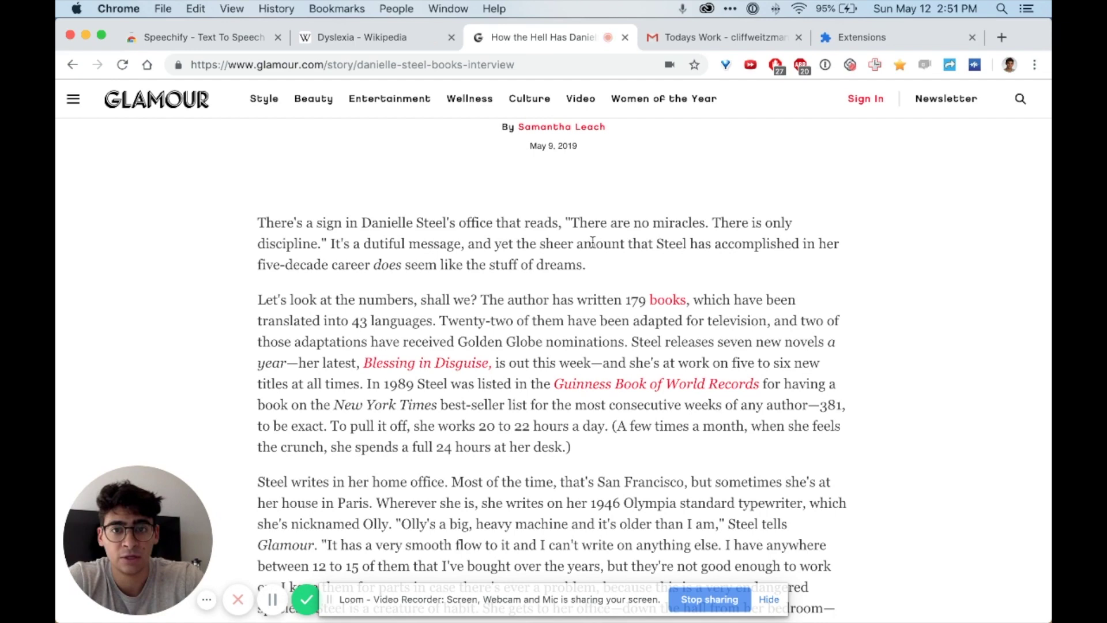
pyautogui.tripleClick(521, 244)
pyautogui.keyDown('shift'); pyautogui.click(571, 348); pyautogui.keyUp('shift')
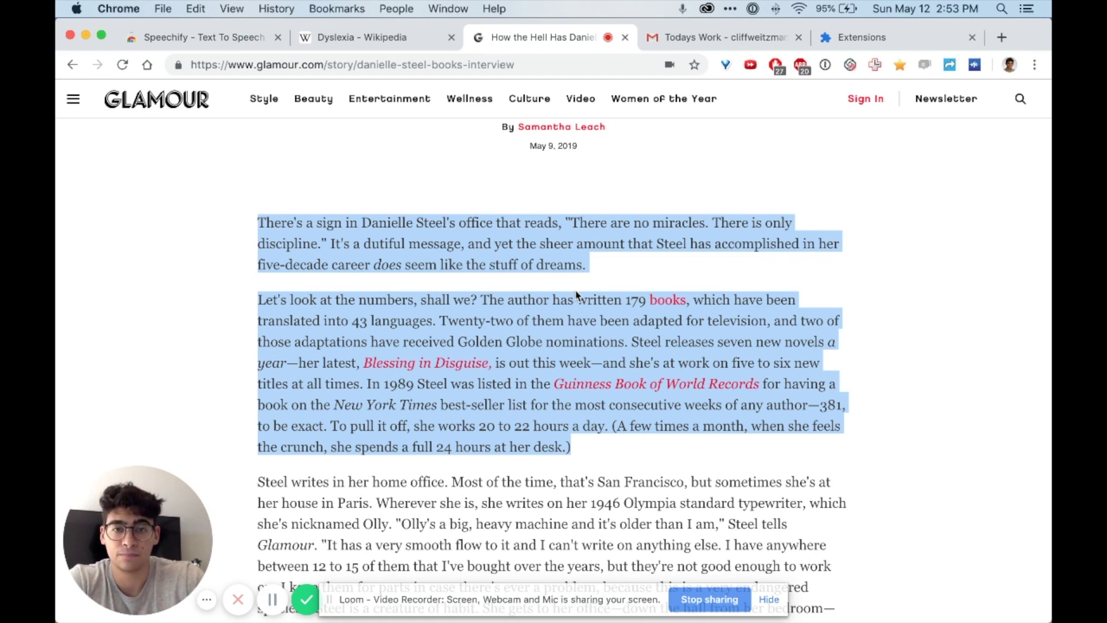
# - Read the two Glamour paragraphs aloud, pausing and resuming with Alt+A, then pause and close the reader
pyautogui.click(975, 65)
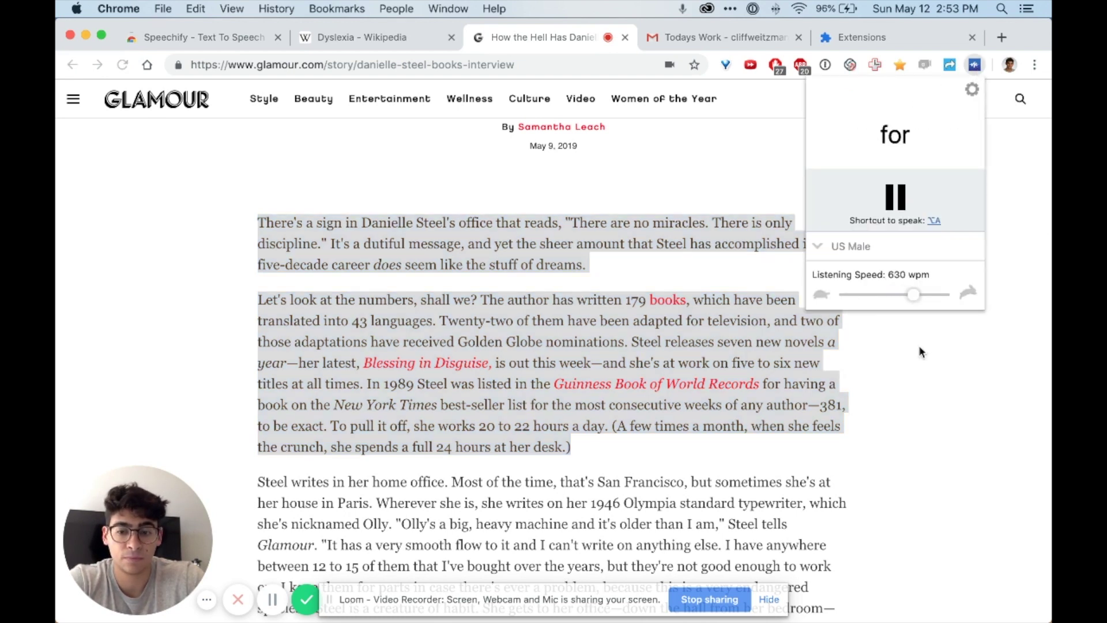
pyautogui.hotkey('alt', 'a')
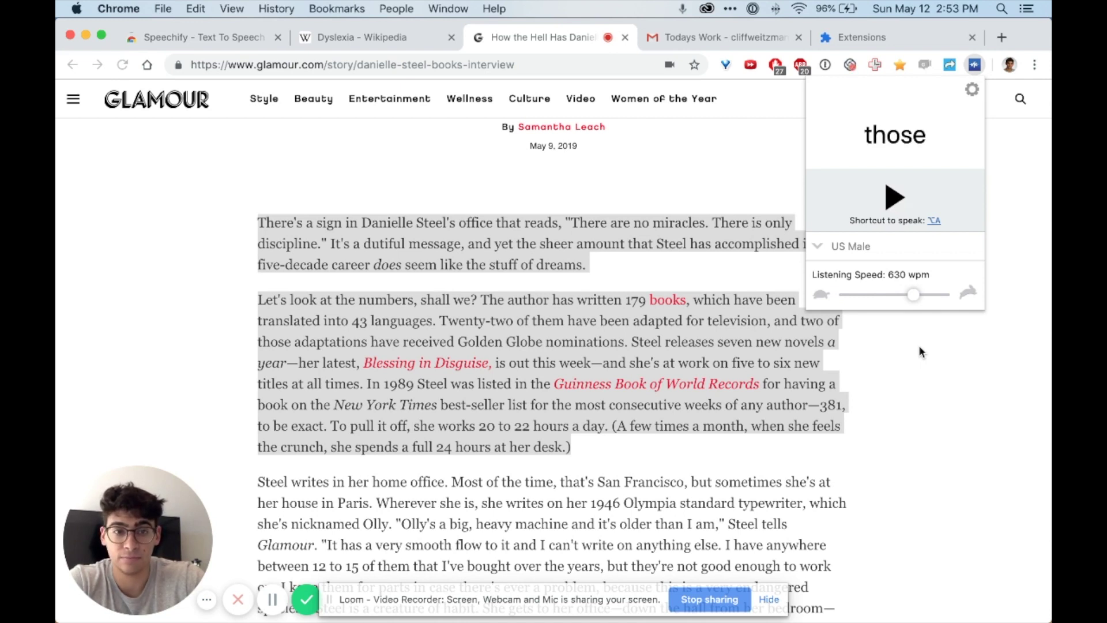
pyautogui.hotkey('alt', 'a')
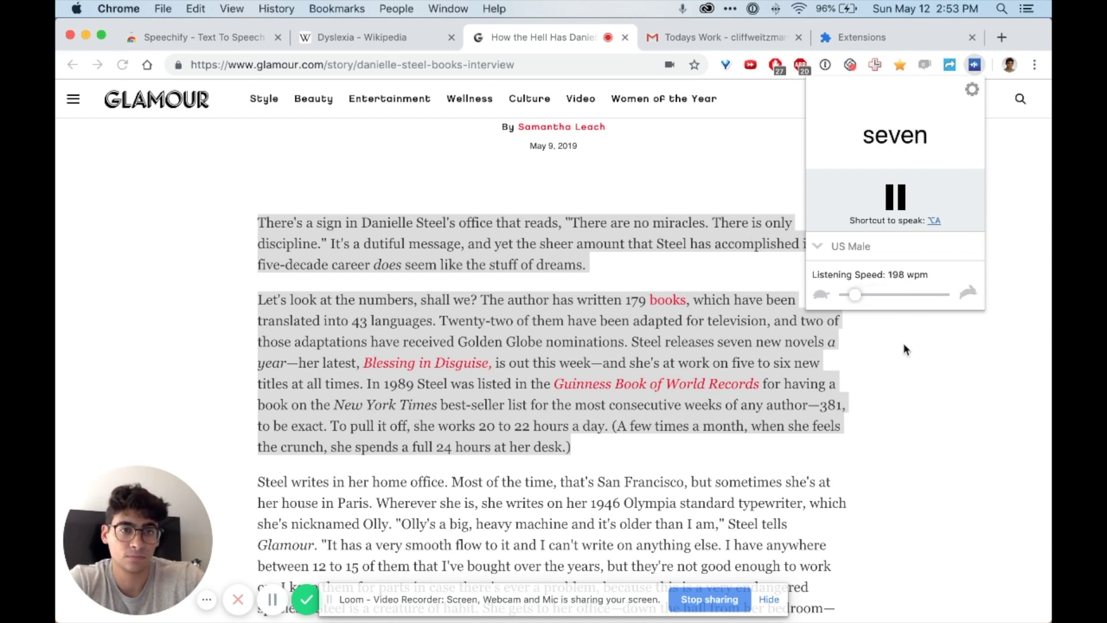
pyautogui.click(895, 198)
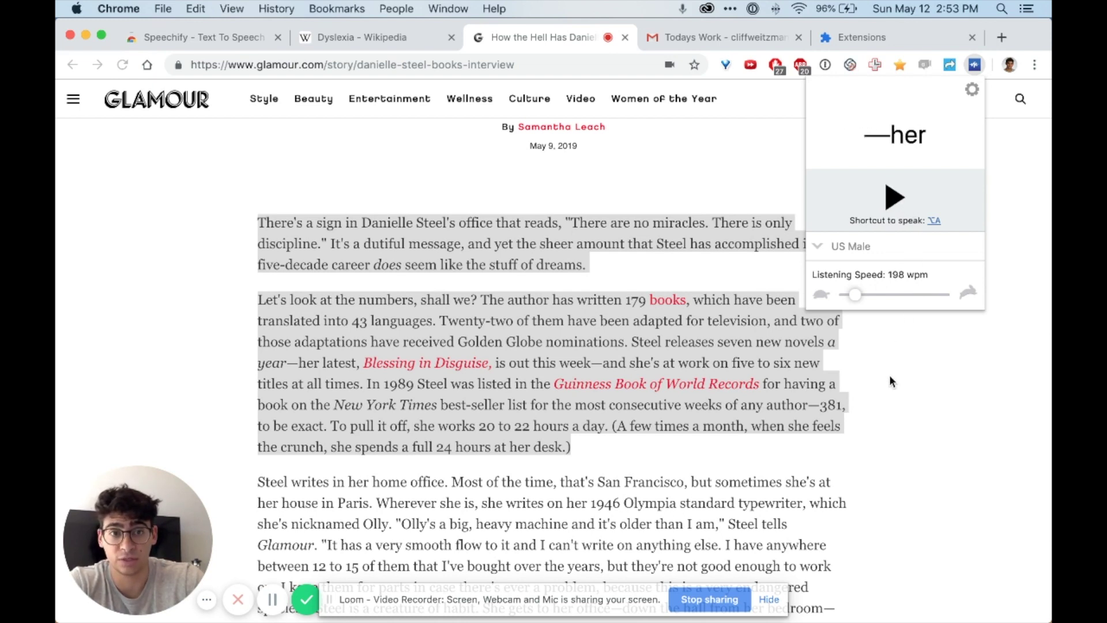
pyautogui.press('Escape')
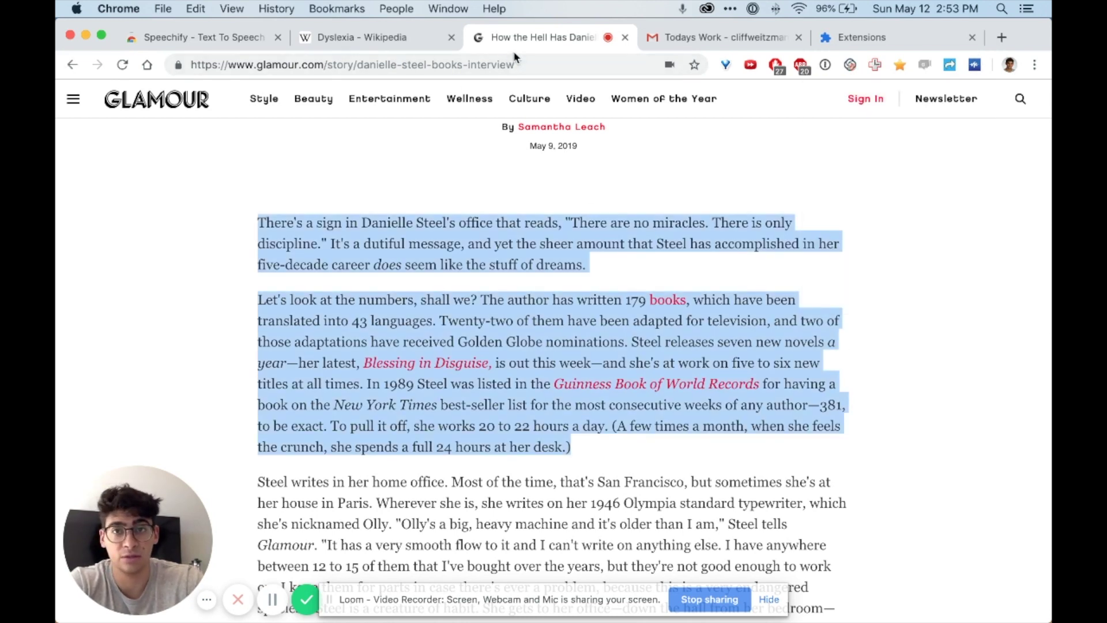
# - Switch to the Todays Work email and pause the reader started on its highlighted text
pyautogui.click(701, 39)
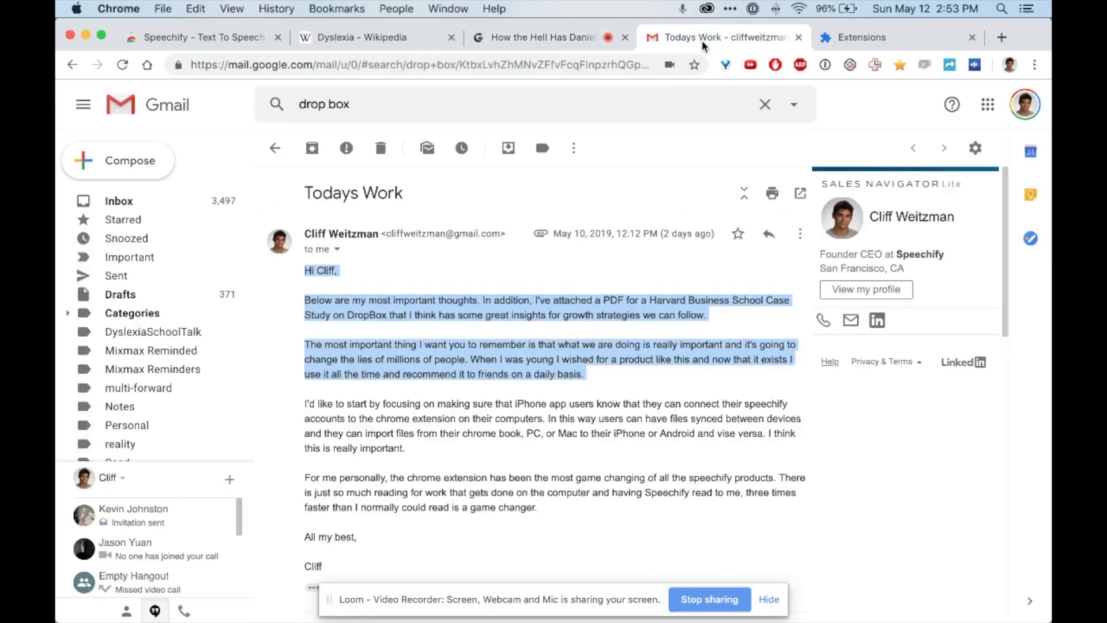
pyautogui.click(976, 64)
pyautogui.click(894, 197)
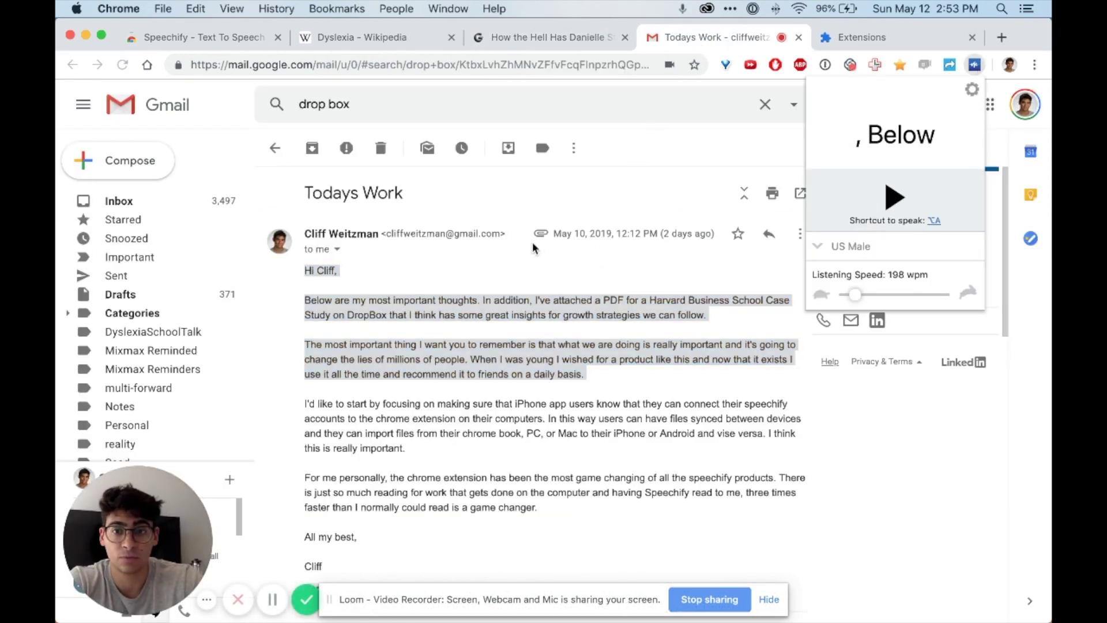
# - Select the whole email body, read it aloud at 279 wpm, then pause
pyautogui.moveTo(304, 270); pyautogui.dragTo(339, 272)
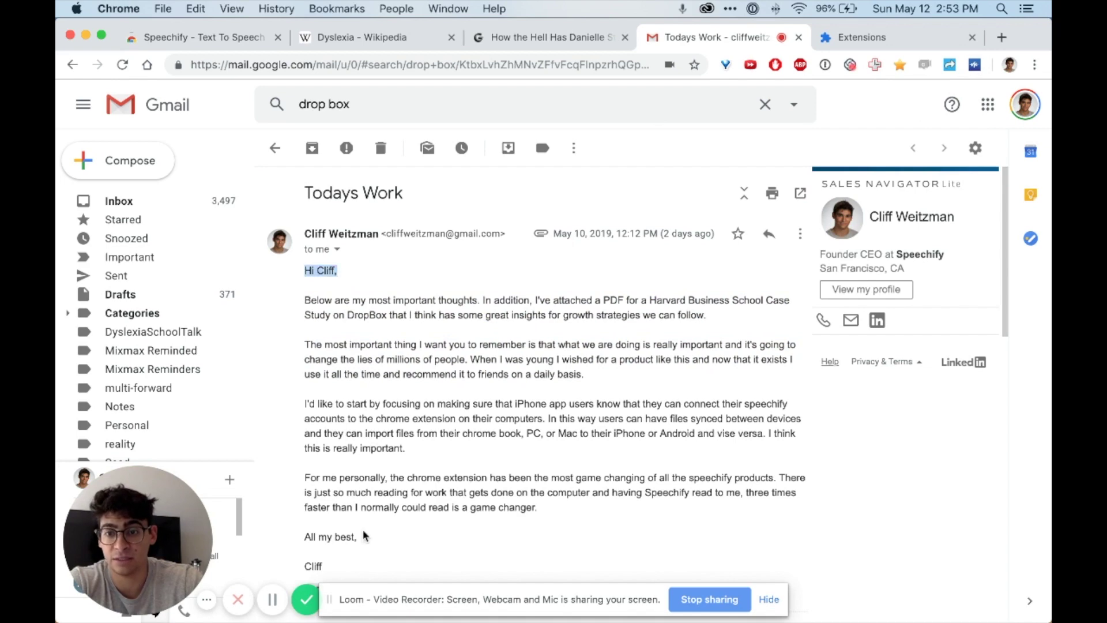
pyautogui.moveTo(364, 535); pyautogui.dragTo(364, 548)
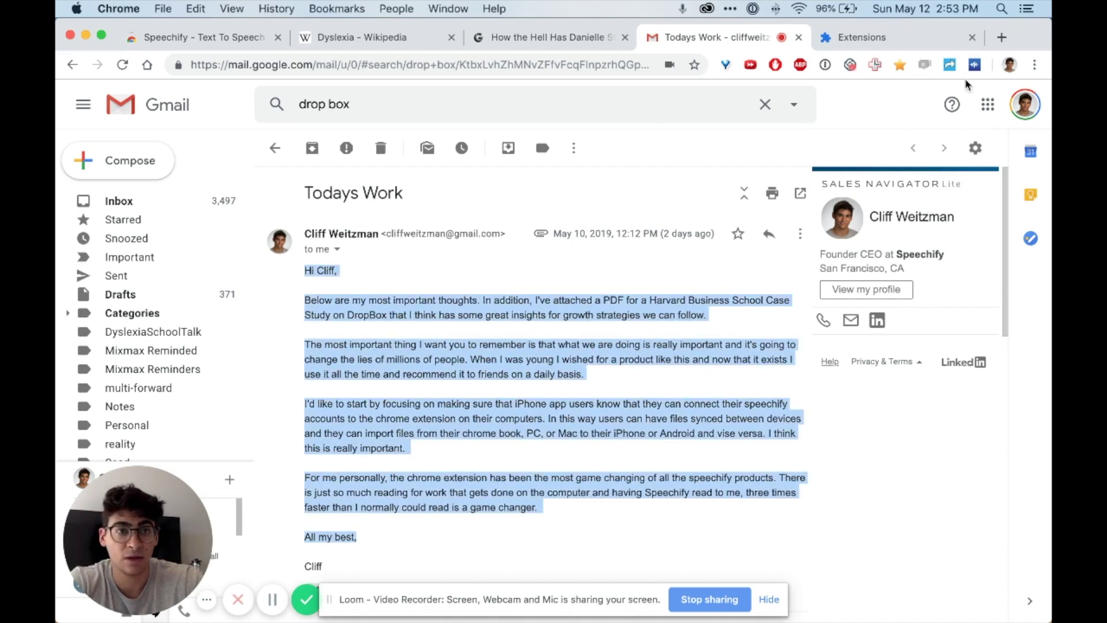
pyautogui.click(975, 64)
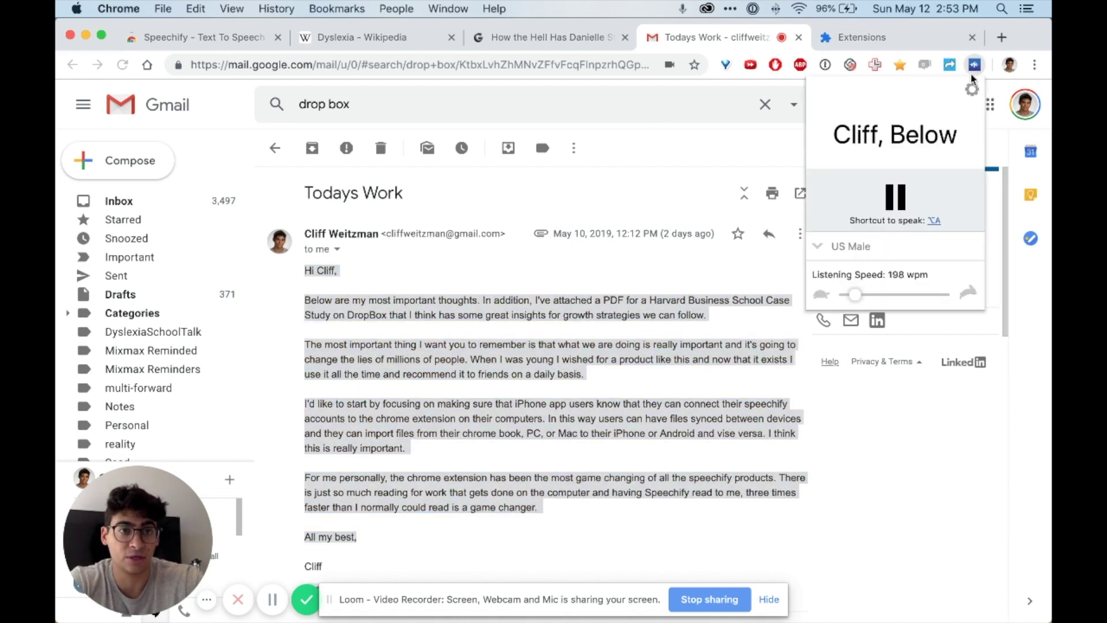
pyautogui.click(860, 294)
pyautogui.moveTo(862, 298); pyautogui.dragTo(866, 295)
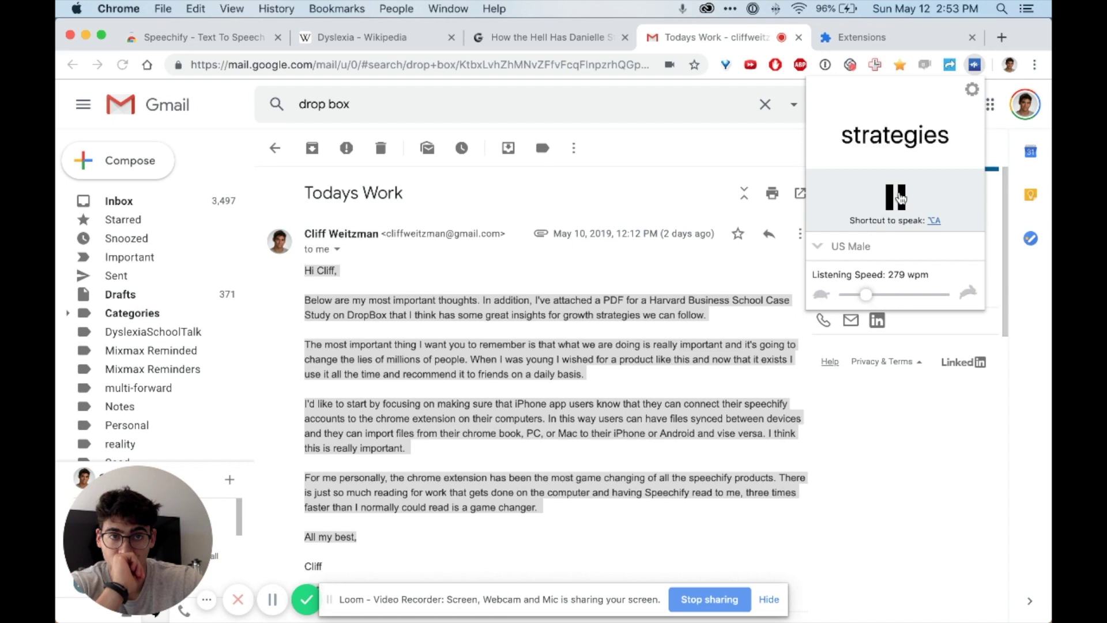
pyautogui.click(901, 197)
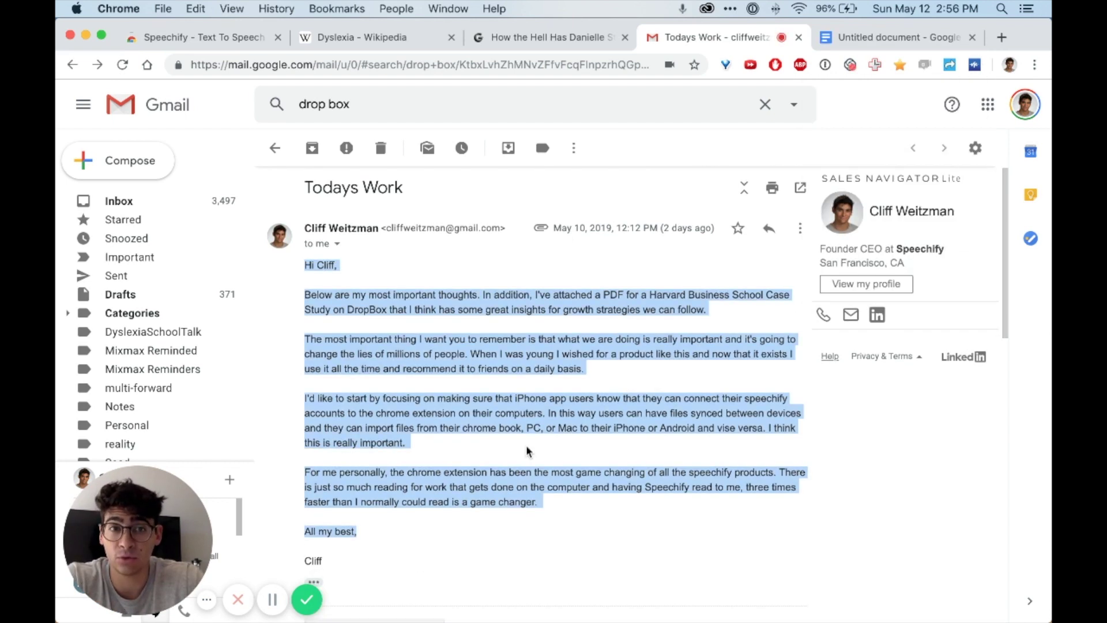
# - Select the Dropbox doc's title through paragraph two, read it aloud at 306 wpm, then pause
pyautogui.click(860, 31)
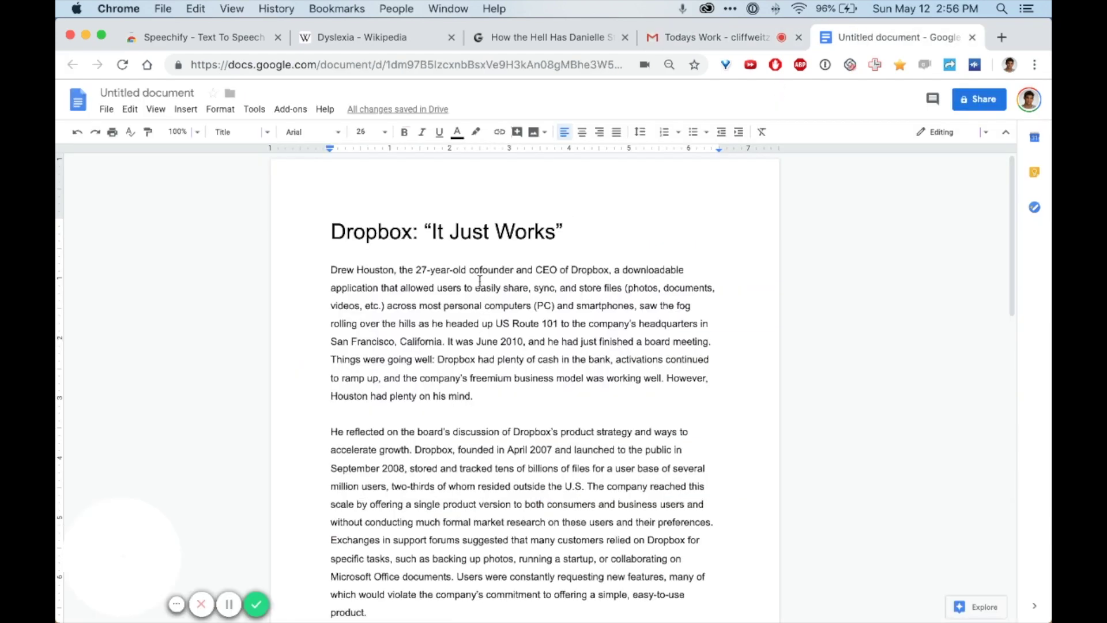
pyautogui.click(503, 243)
pyautogui.keyDown('shift'); pyautogui.click(689, 523); pyautogui.keyUp('shift')
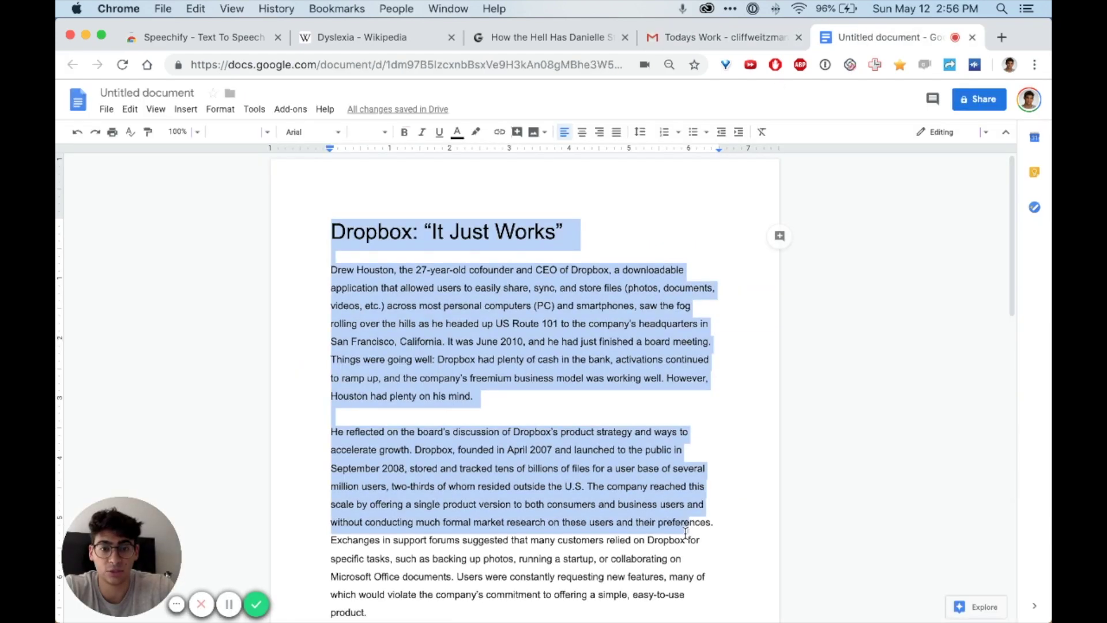
pyautogui.click(977, 67)
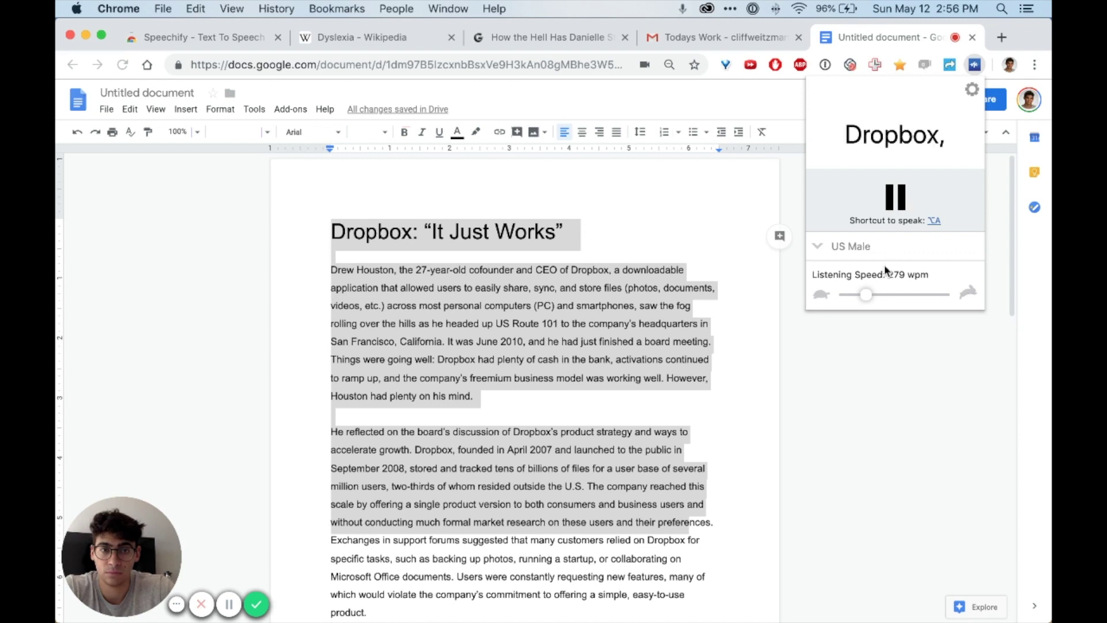
pyautogui.click(870, 294)
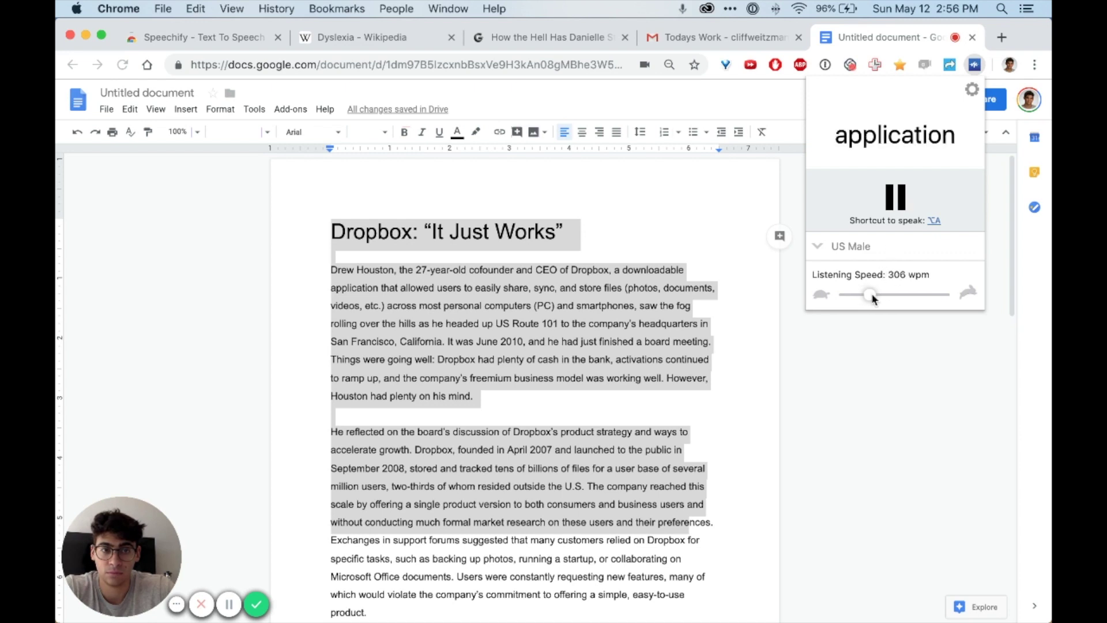
pyautogui.click(898, 202)
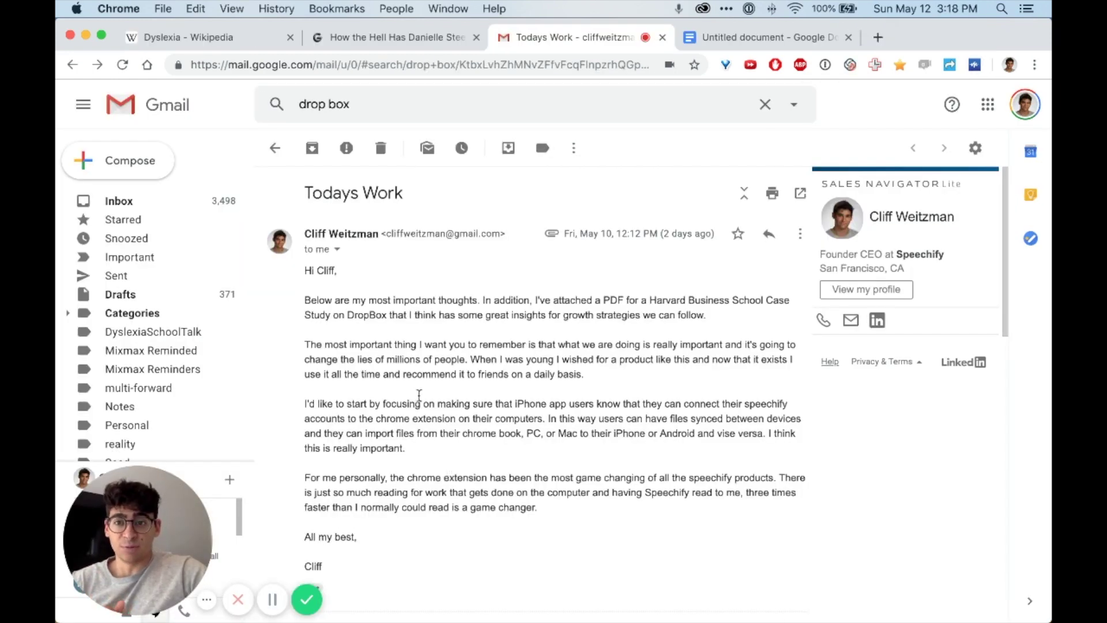
# - Select the email from its greeting through paragraph four and send it to Speechify via right-click
pyautogui.tripleClick(327, 272)
pyautogui.keyDown('shift'); pyautogui.click(429, 421); pyautogui.keyUp('shift')
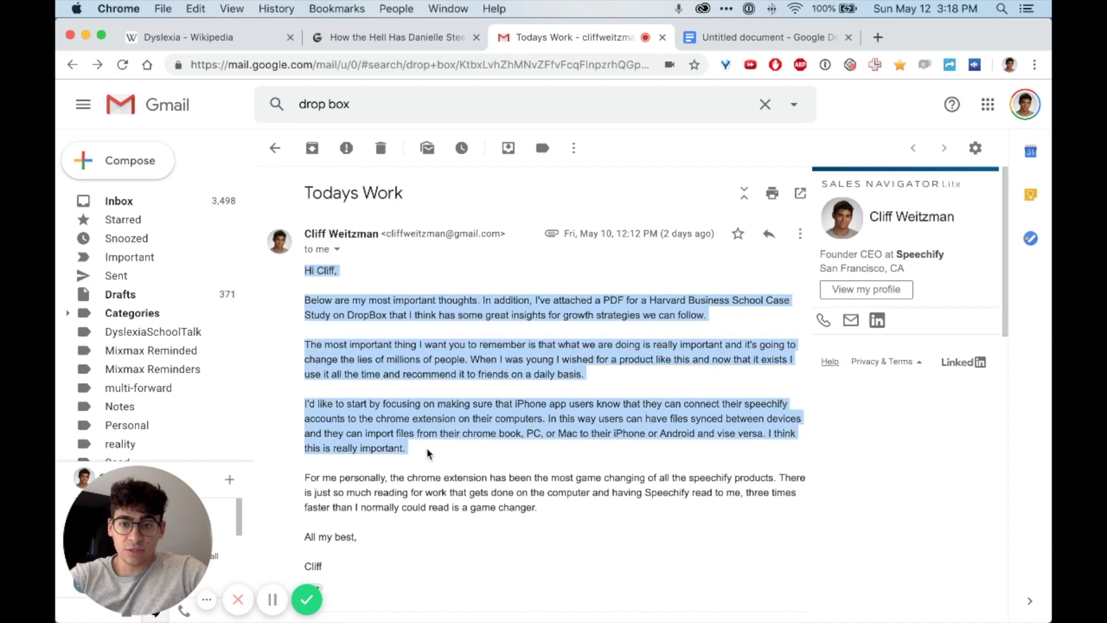
pyautogui.rightClick(431, 419)
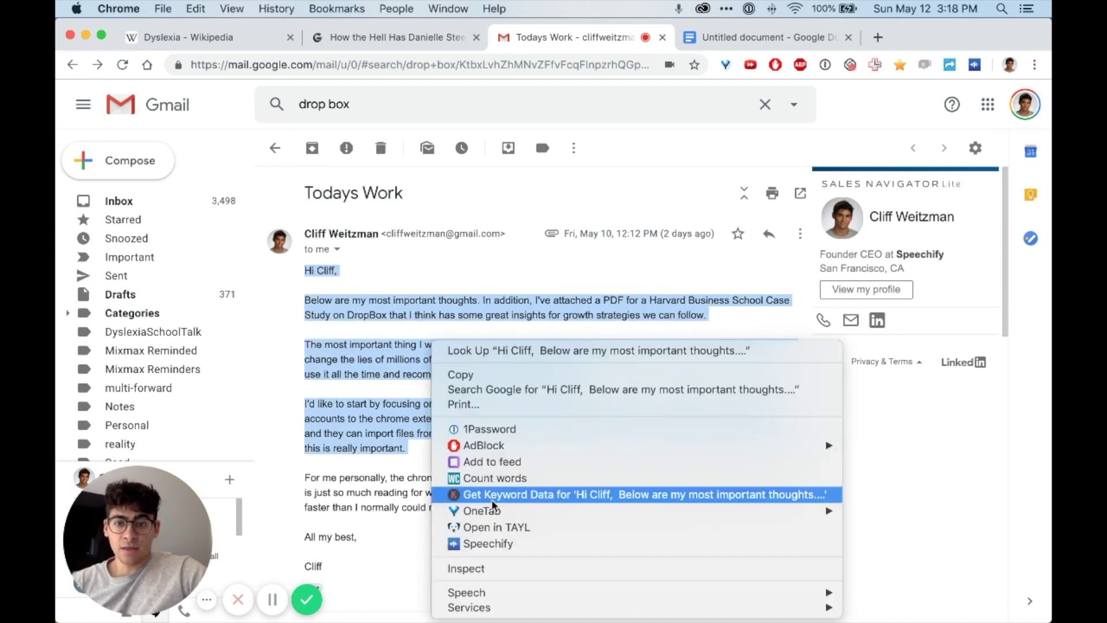
pyautogui.click(495, 545)
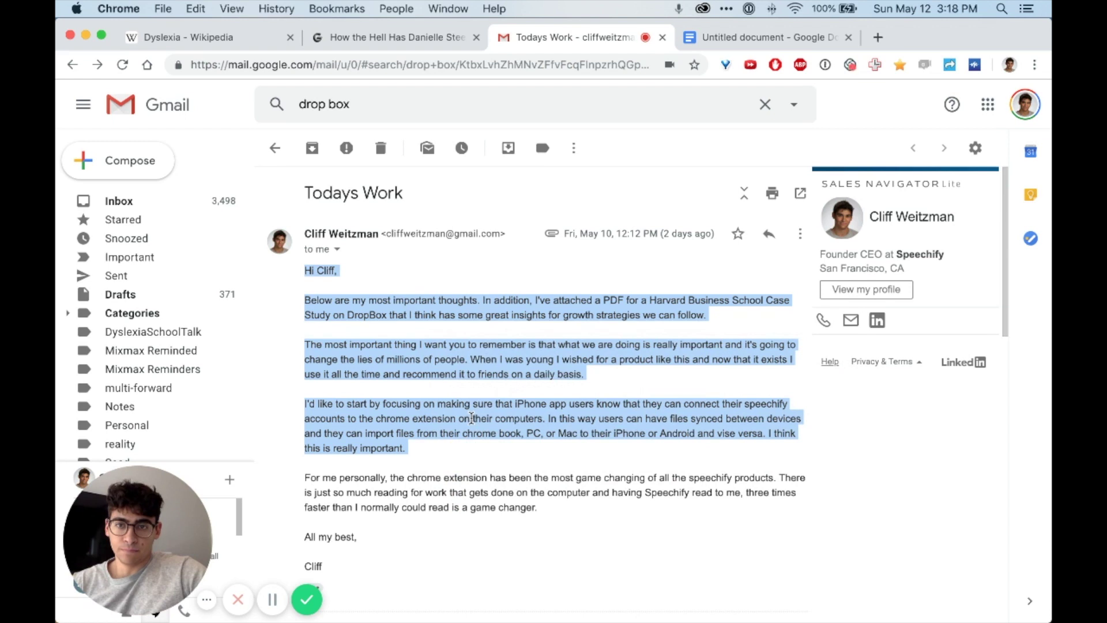
# - Resend the selected email text to Speechify from the right-click menu four more times
pyautogui.rightClick(472, 418)
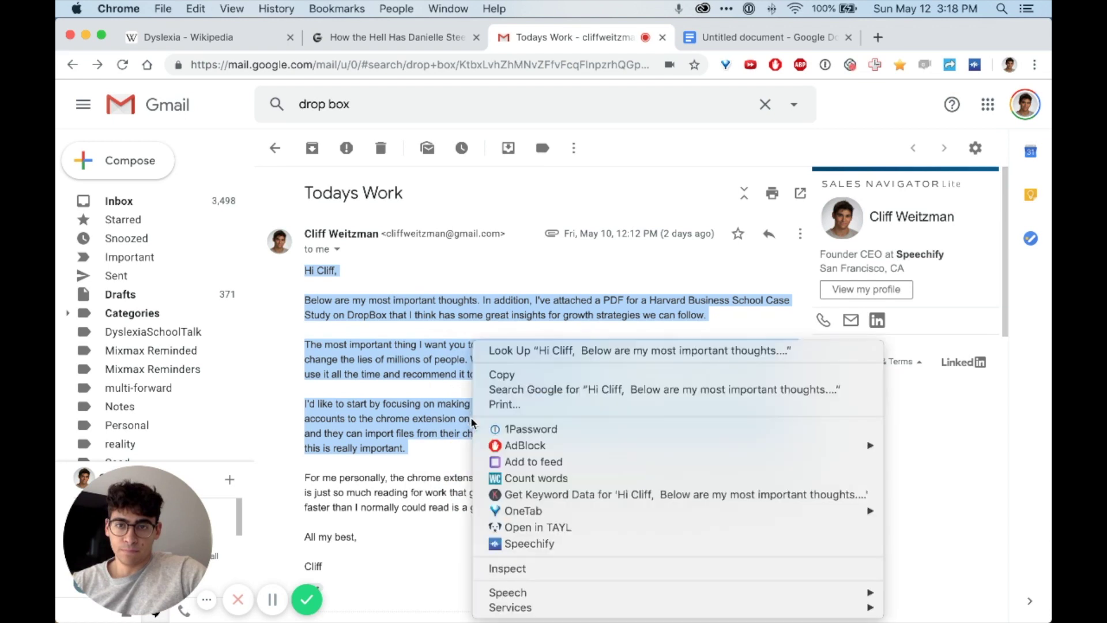
pyautogui.click(529, 545)
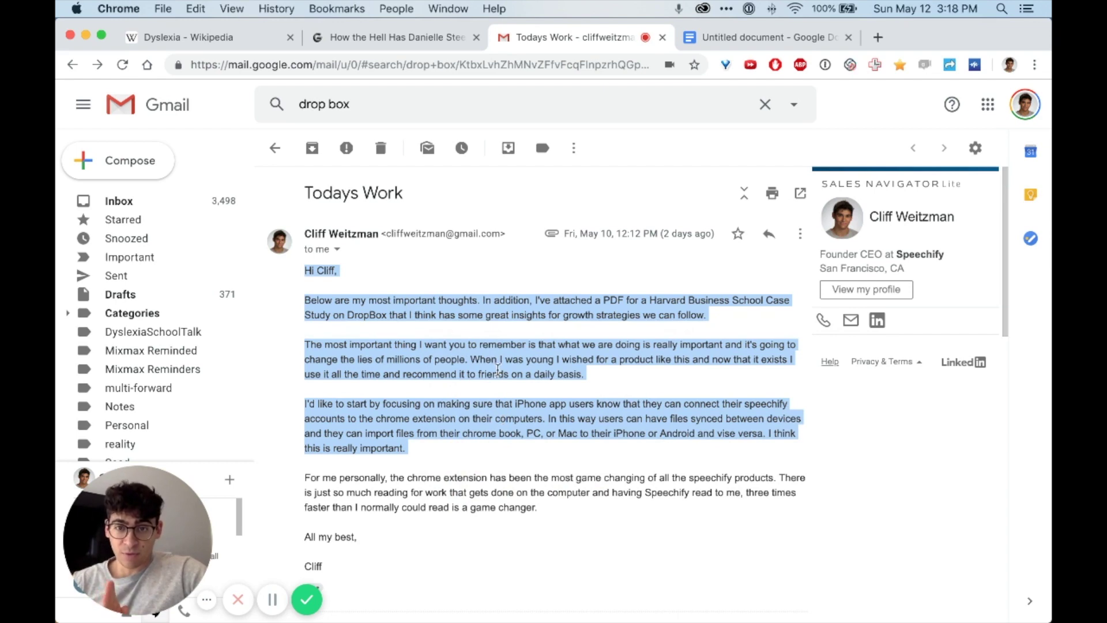
pyautogui.rightClick(487, 412)
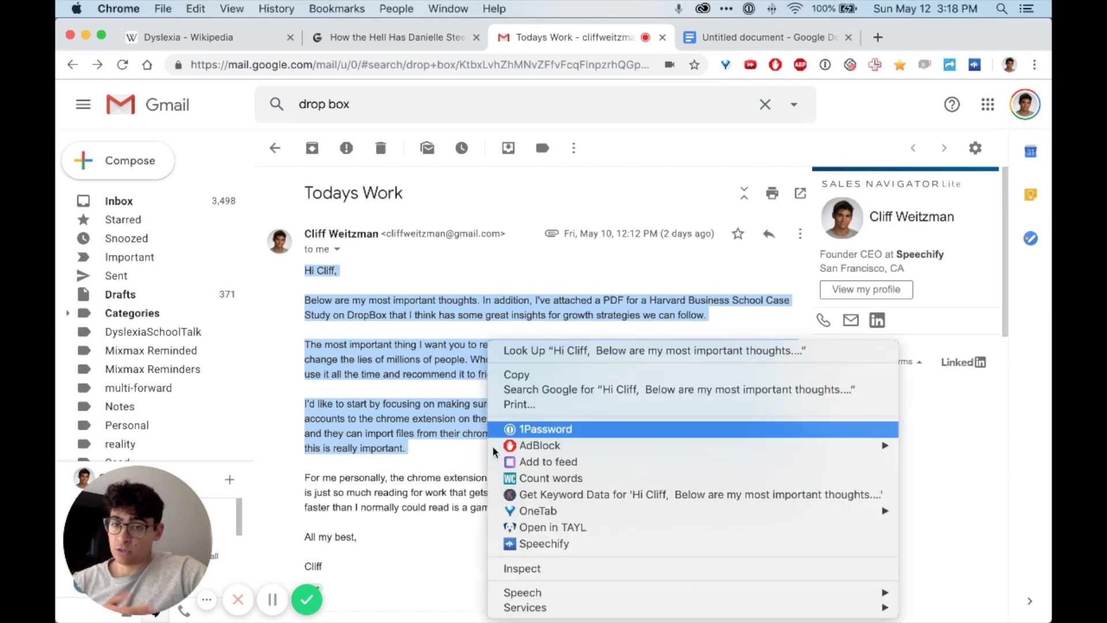
pyautogui.click(527, 552)
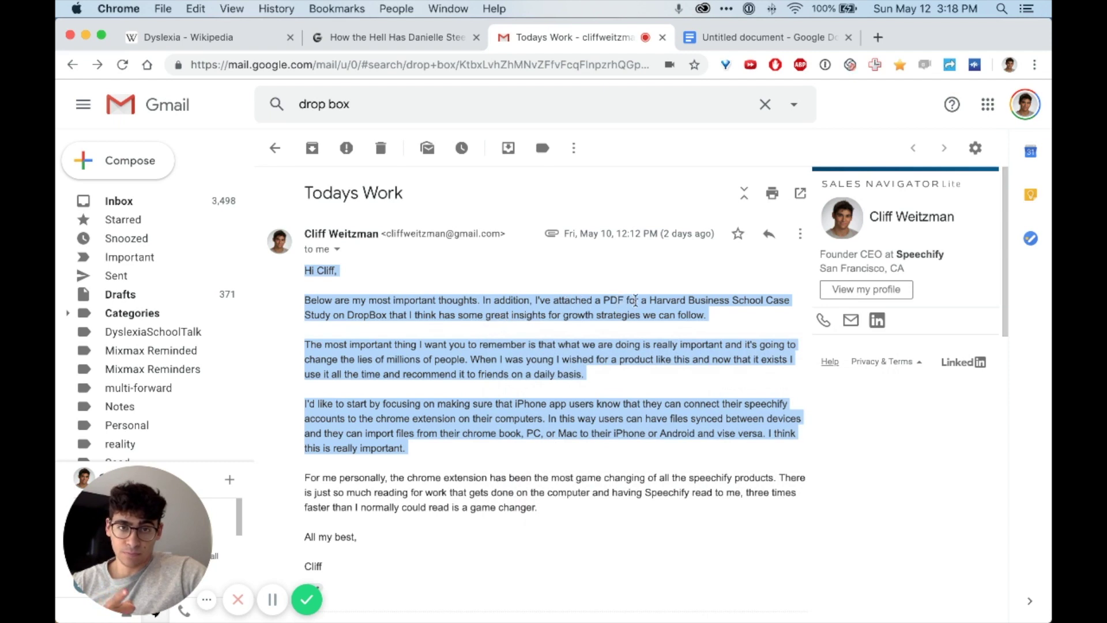
pyautogui.rightClick(637, 341)
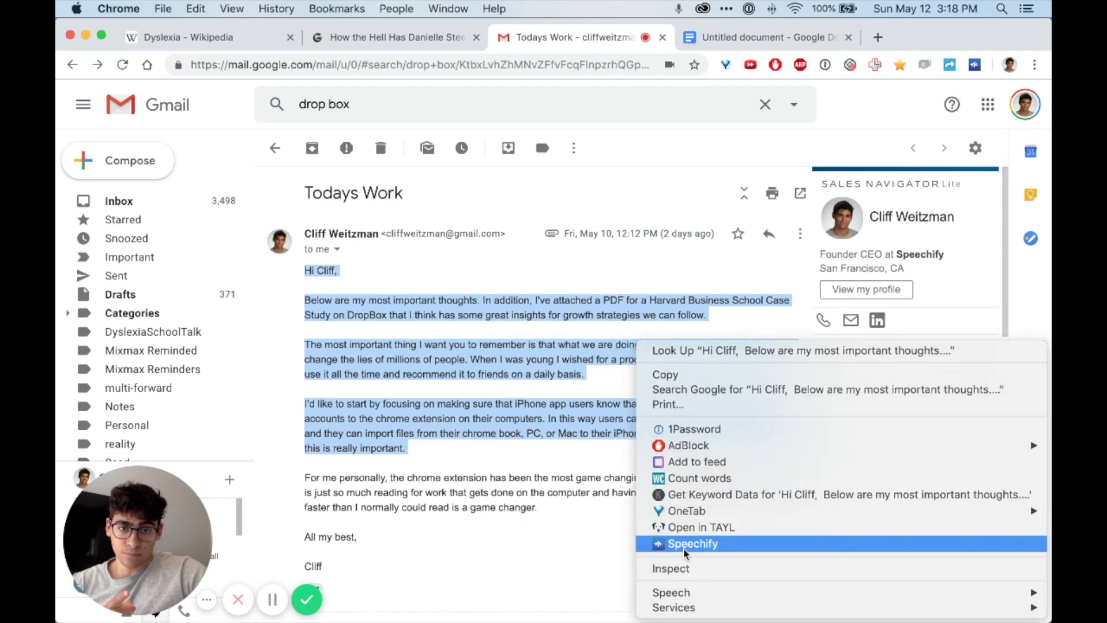
pyautogui.click(685, 552)
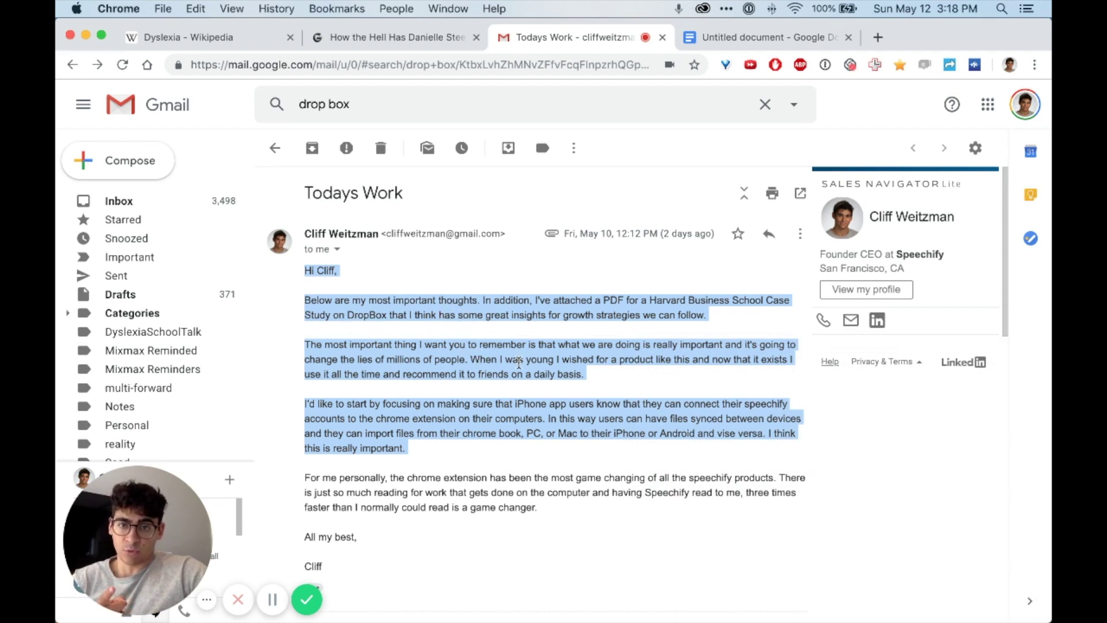
pyautogui.rightClick(519, 362)
pyautogui.click(581, 543)
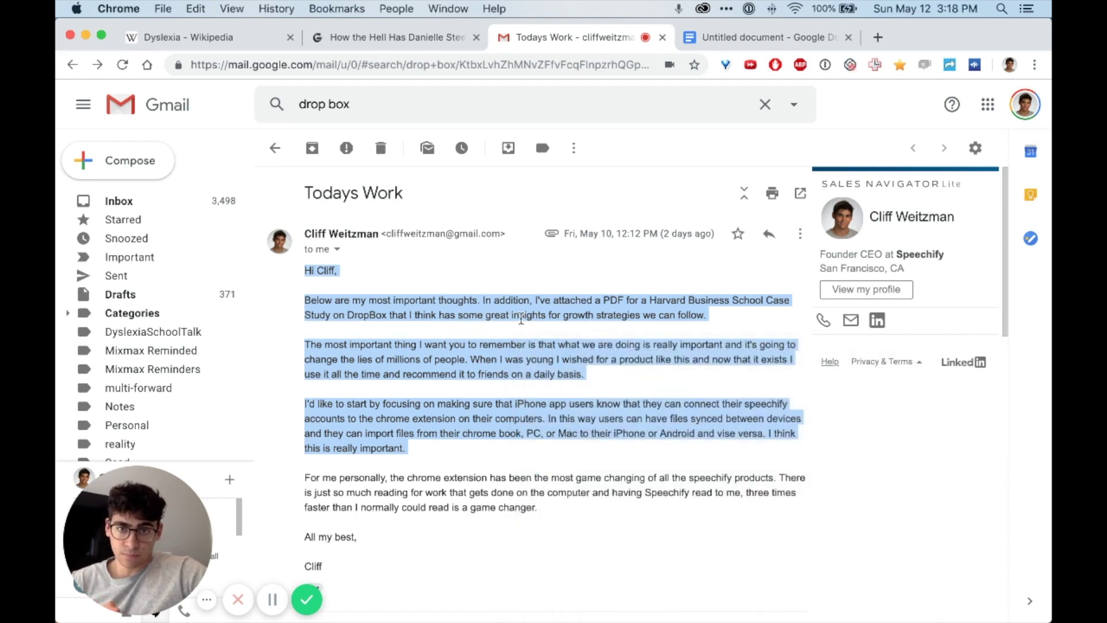
# - Select the final 'For me personally' paragraph and send it to Speechify from the right-click menu
pyautogui.rightClick(597, 369)
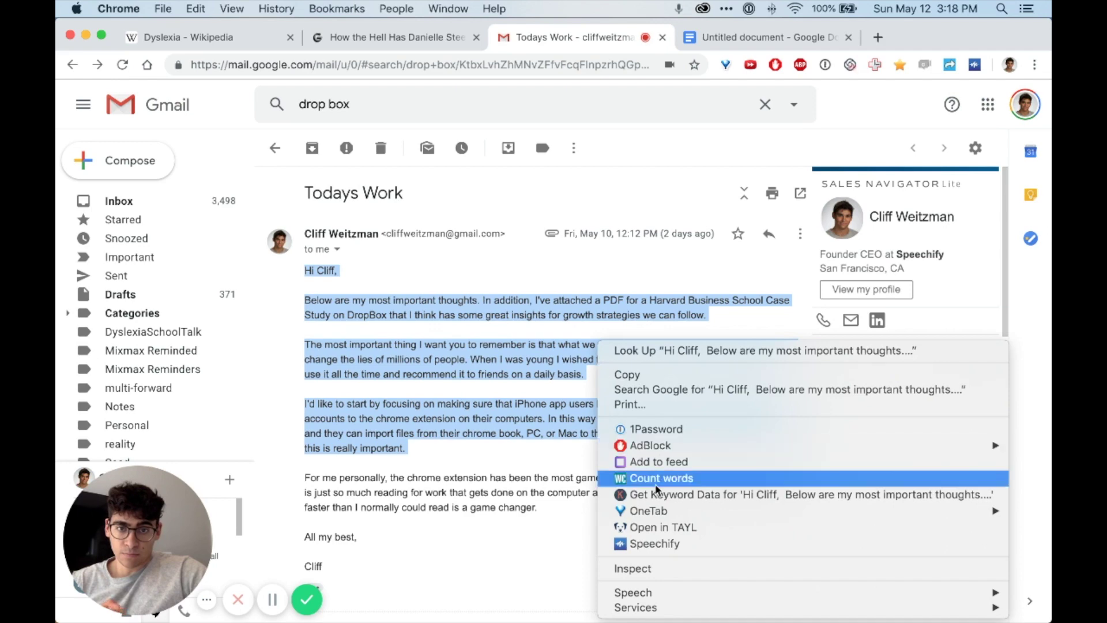
pyautogui.click(668, 542)
pyautogui.doubleClick(521, 507)
pyautogui.tripleClick(521, 507)
pyautogui.rightClick(521, 507)
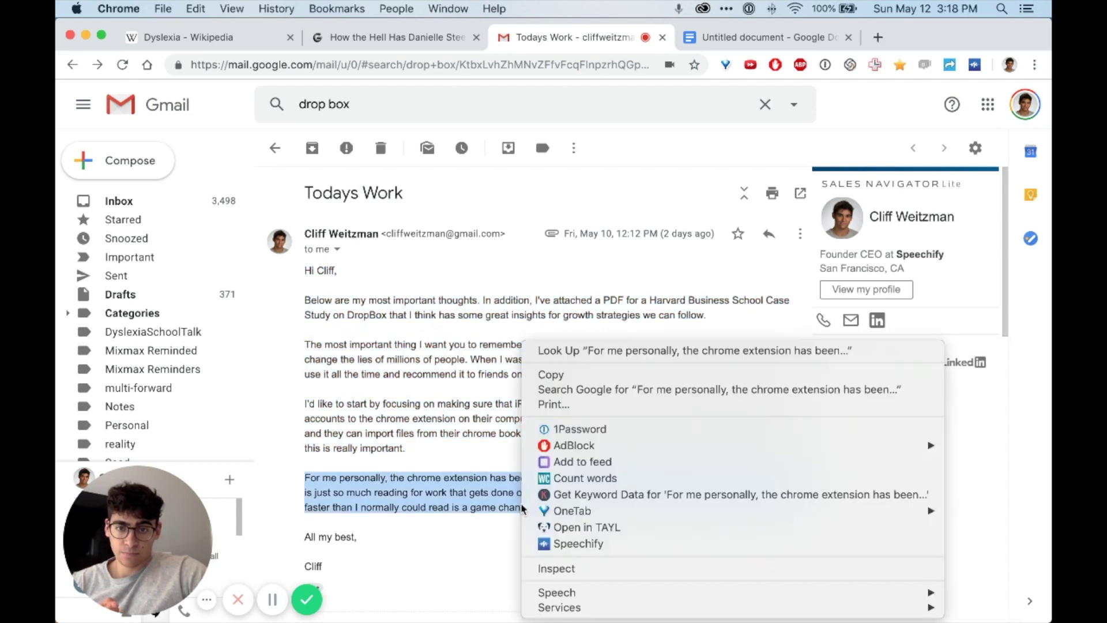
pyautogui.click(566, 544)
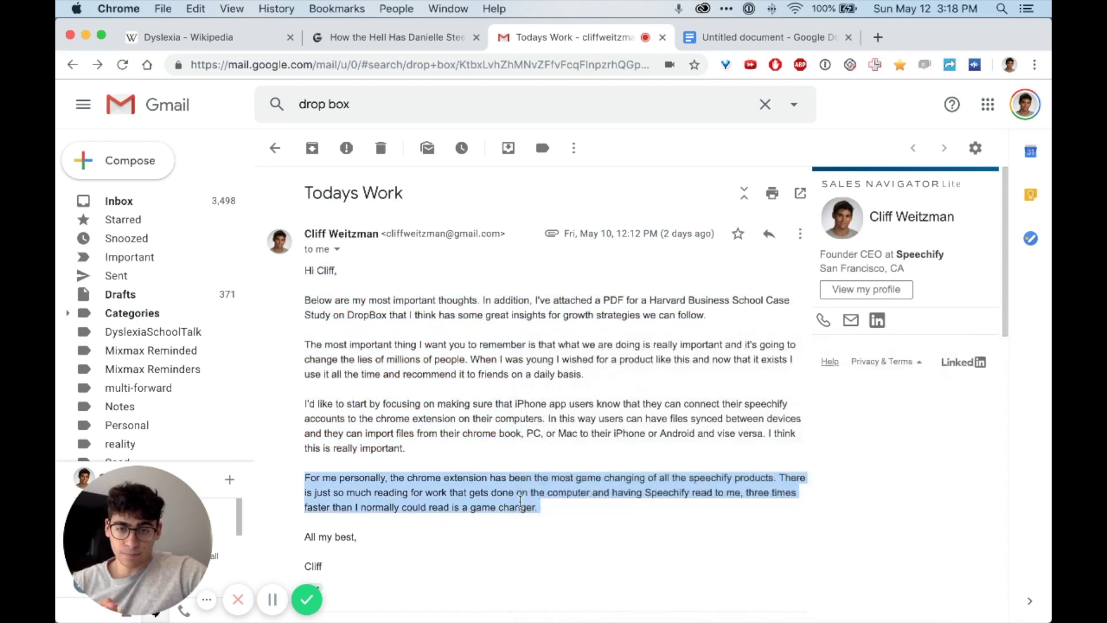
pyautogui.rightClick(521, 505)
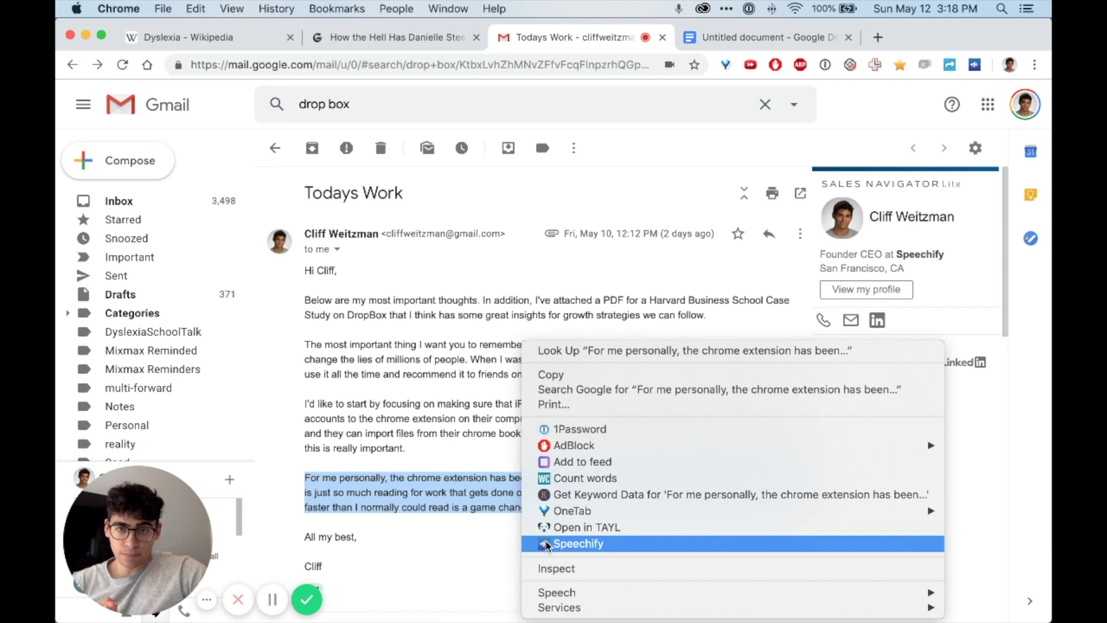
pyautogui.click(547, 544)
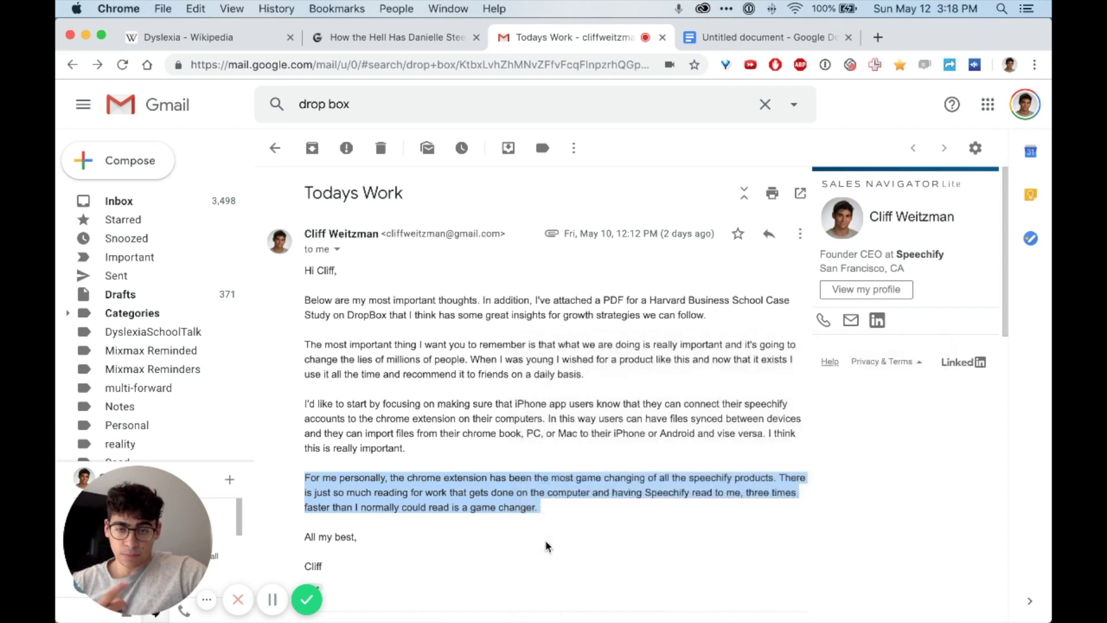